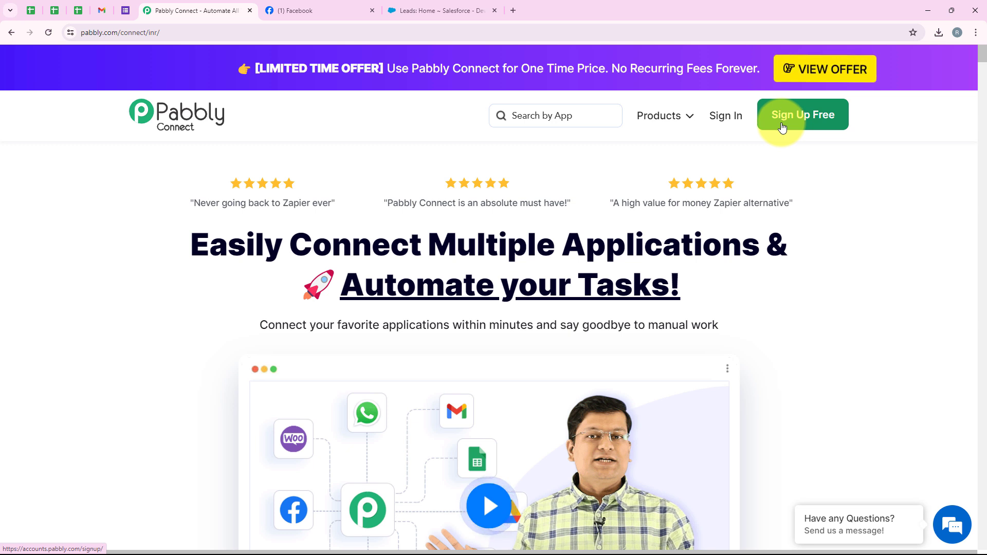
Step: Sign in to the Pabbly account and view the All Pabbly Apps page
left_click(717, 116)
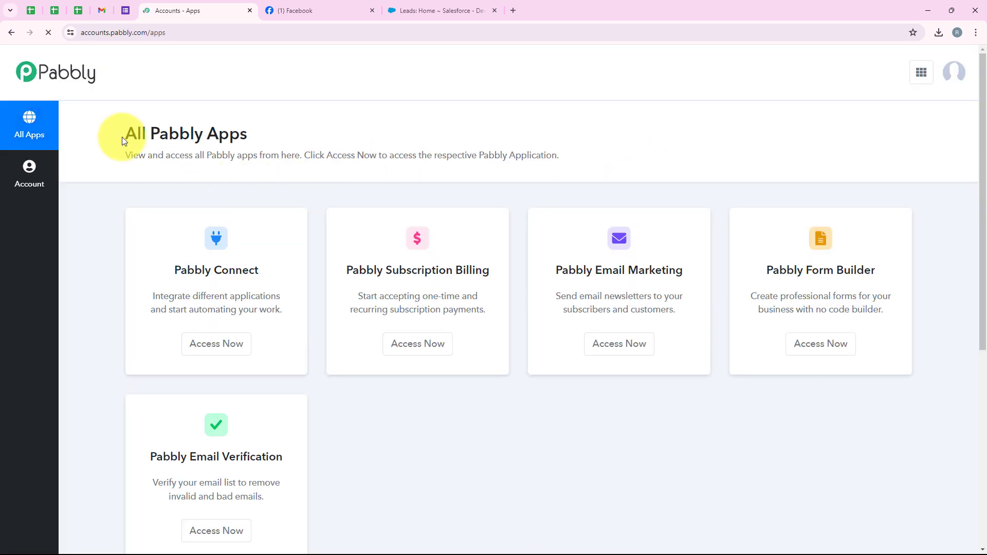
left_click_drag(124, 135, 248, 139)
left_click(249, 144)
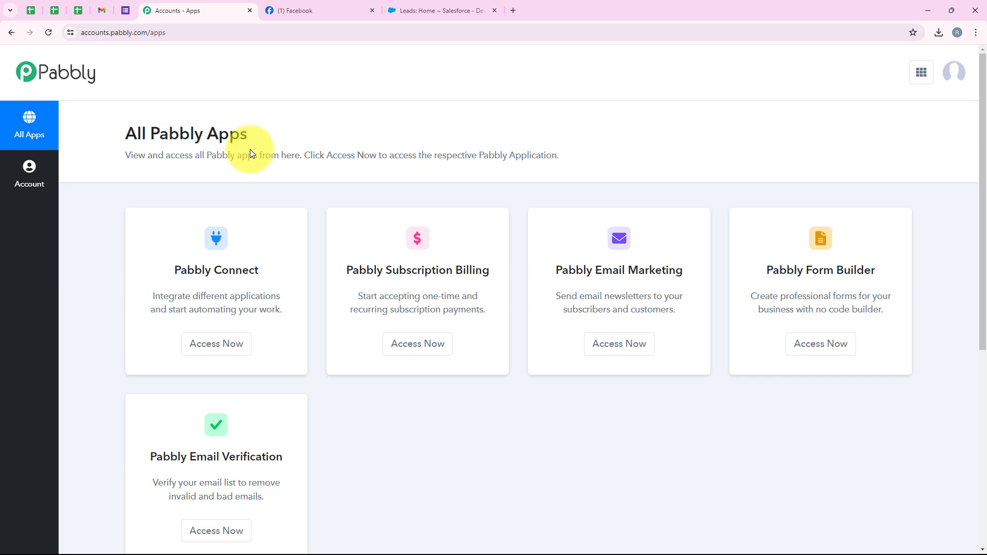
scroll(276, 184, "down", 2)
scroll(354, 423, "up", 2)
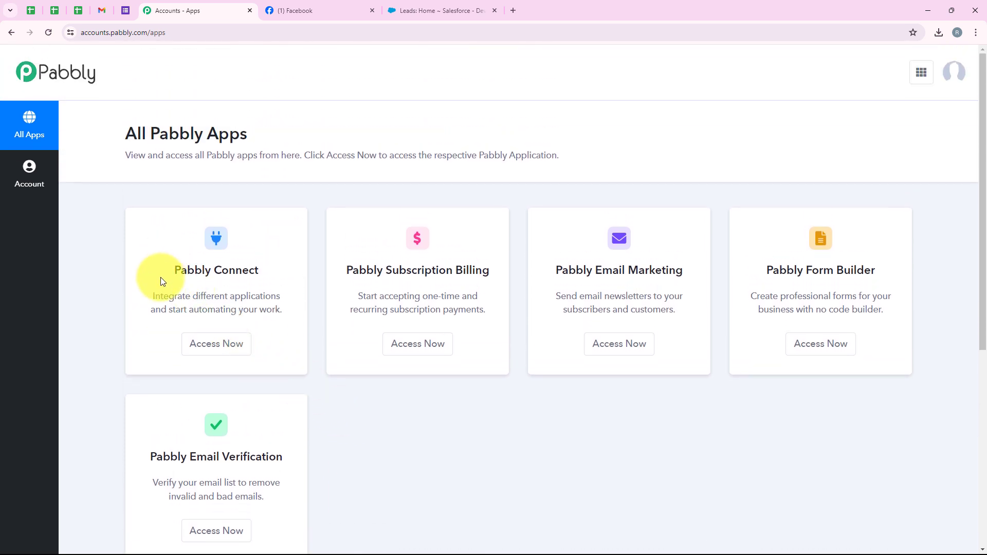
Step: Launch Pabbly Connect from the apps list to reach its Dashboard
left_click_drag(165, 273, 267, 280)
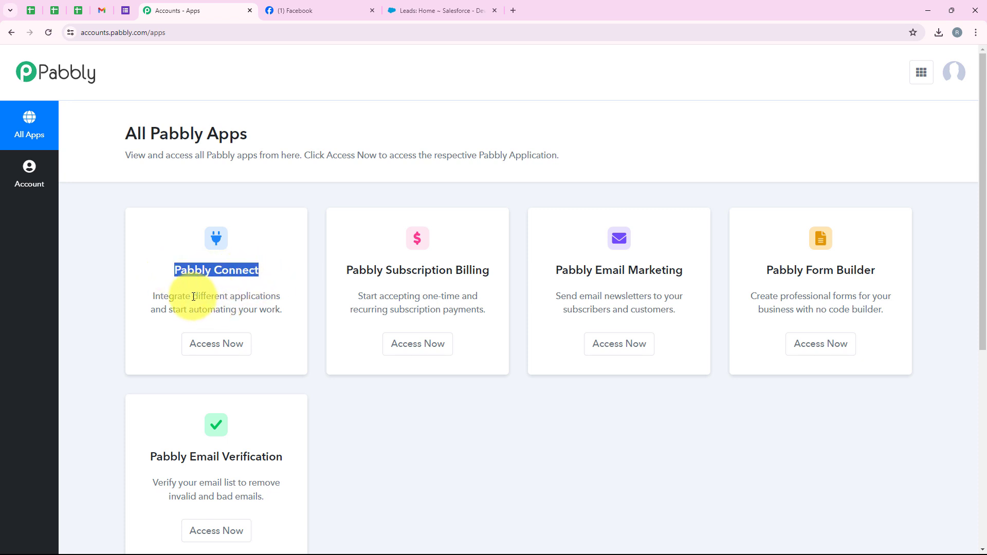
left_click_drag(192, 297, 281, 296)
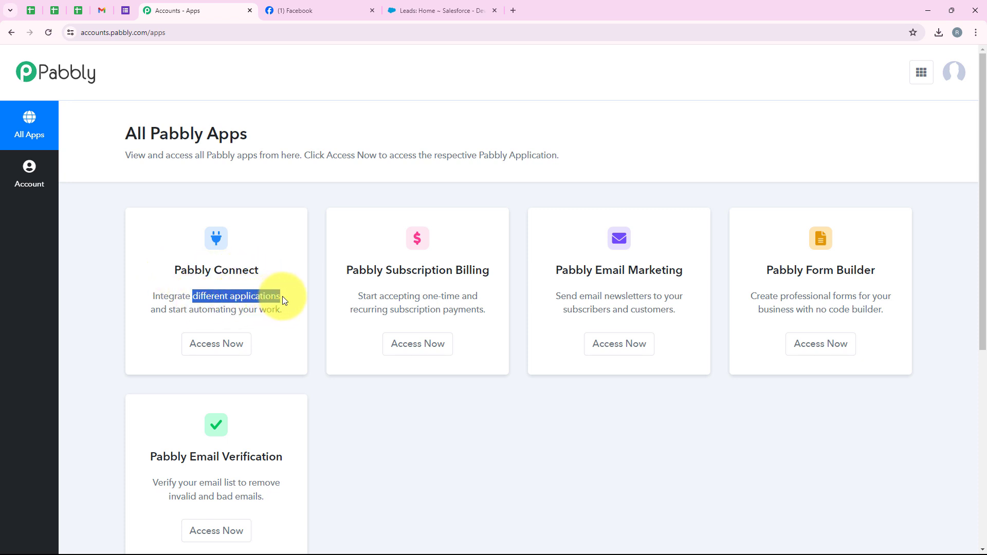
left_click(243, 352)
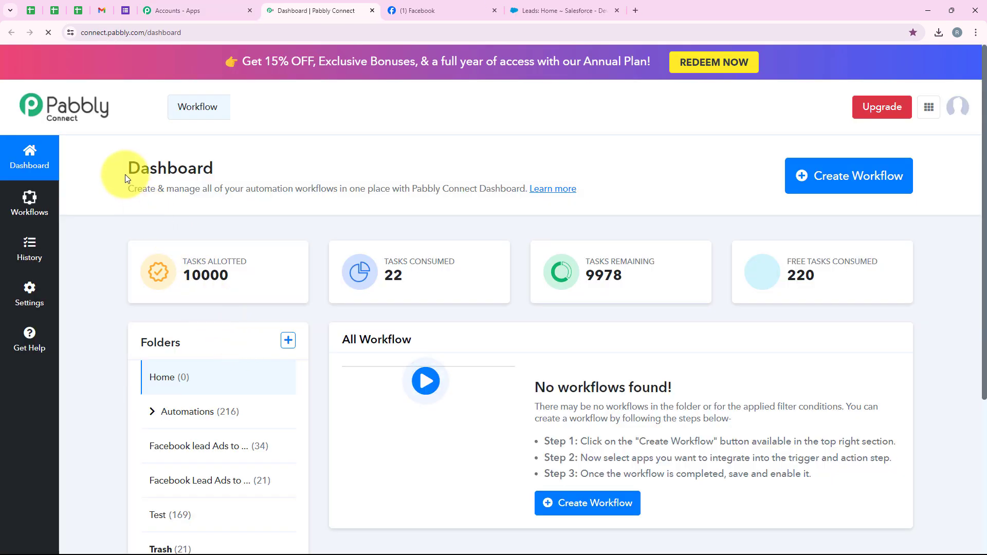
left_click_drag(125, 174, 218, 177)
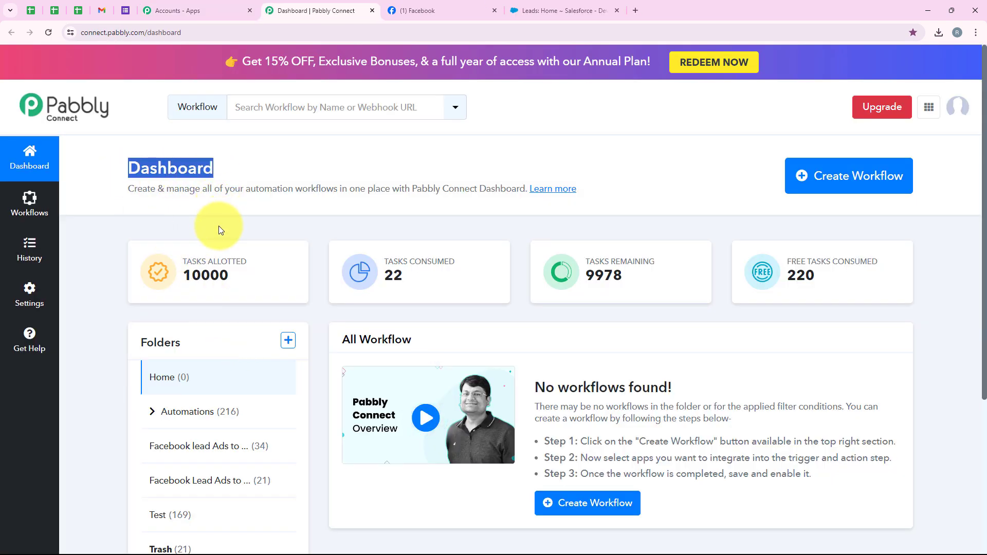
Step: Create a workflow named 'Add Health Insurance Facebook Leads to Salesforce' in the Automations folder
left_click(829, 182)
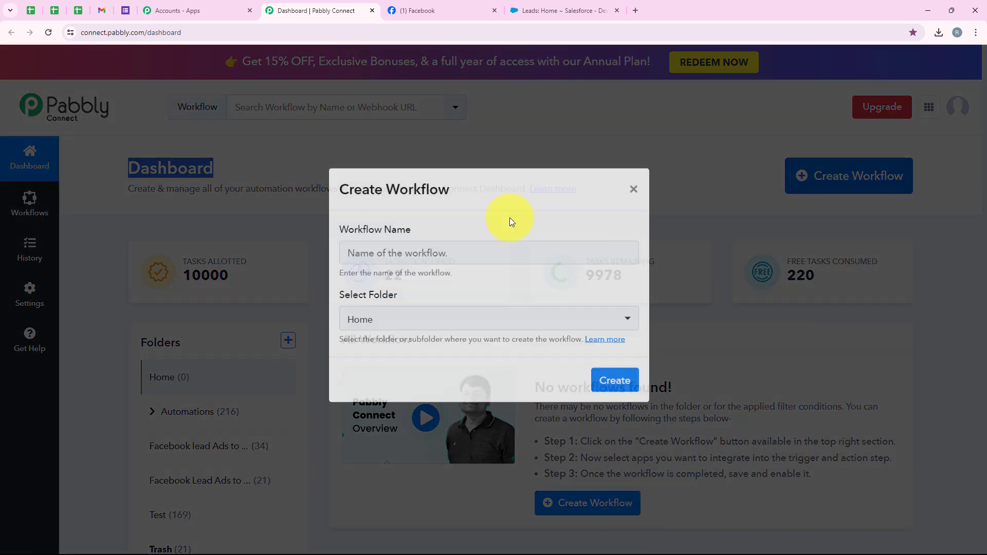
left_click_drag(415, 245, 342, 247)
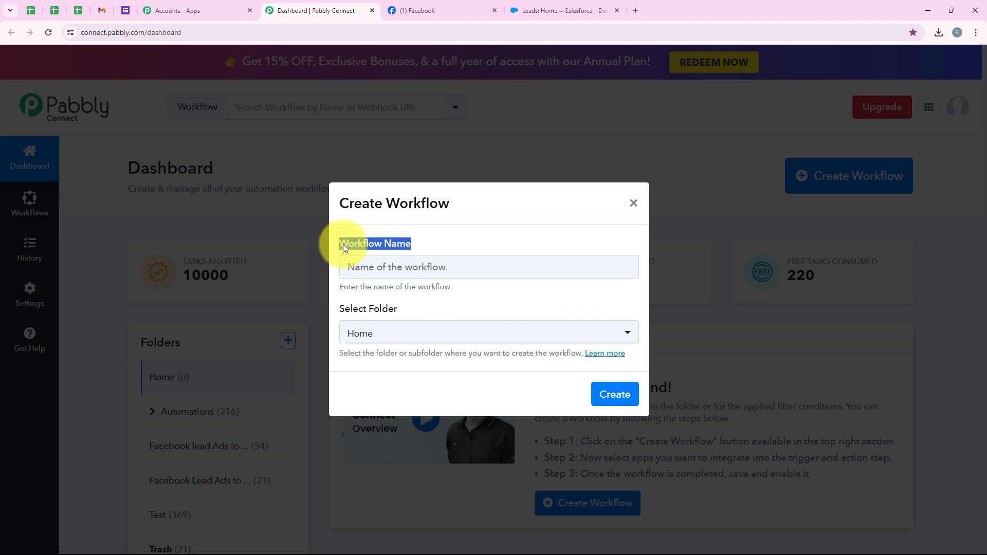
left_click(381, 311)
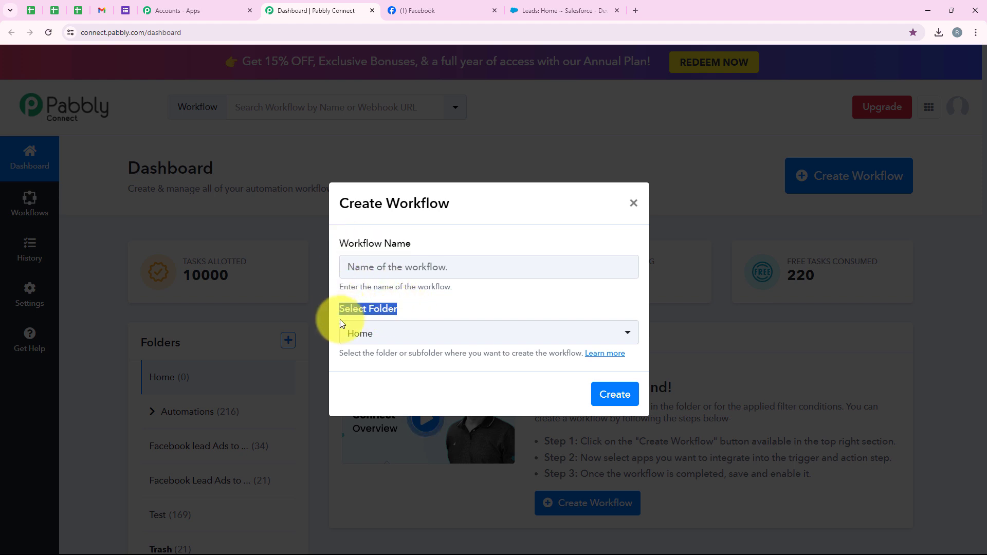
left_click(377, 339)
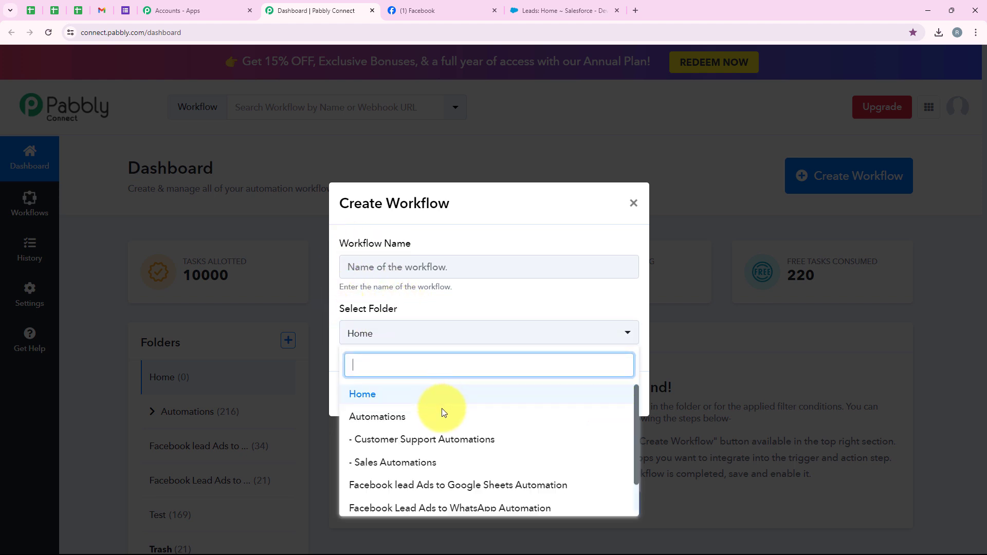
left_click(494, 416)
left_click(422, 277)
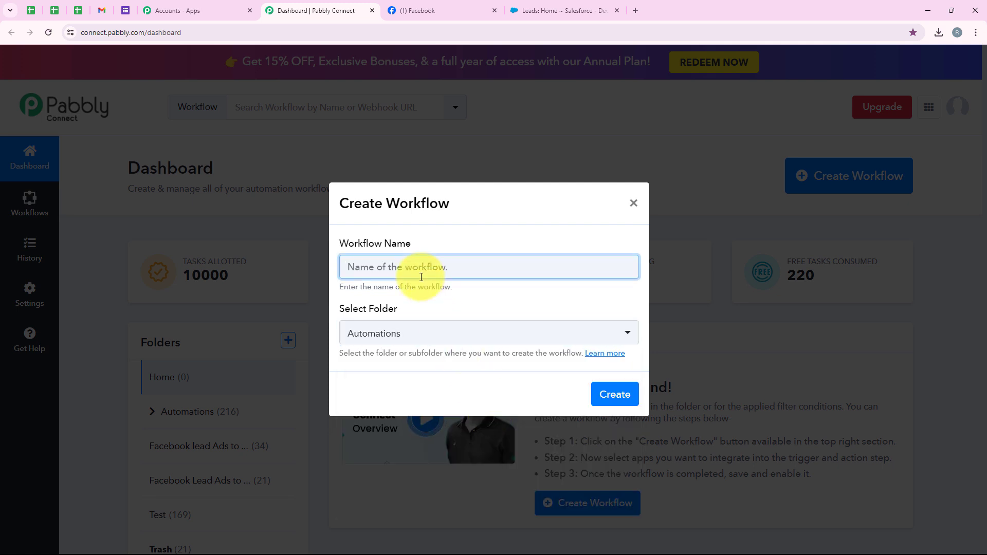
type("Add Health Insurance Facebook Leads to Salesforce")
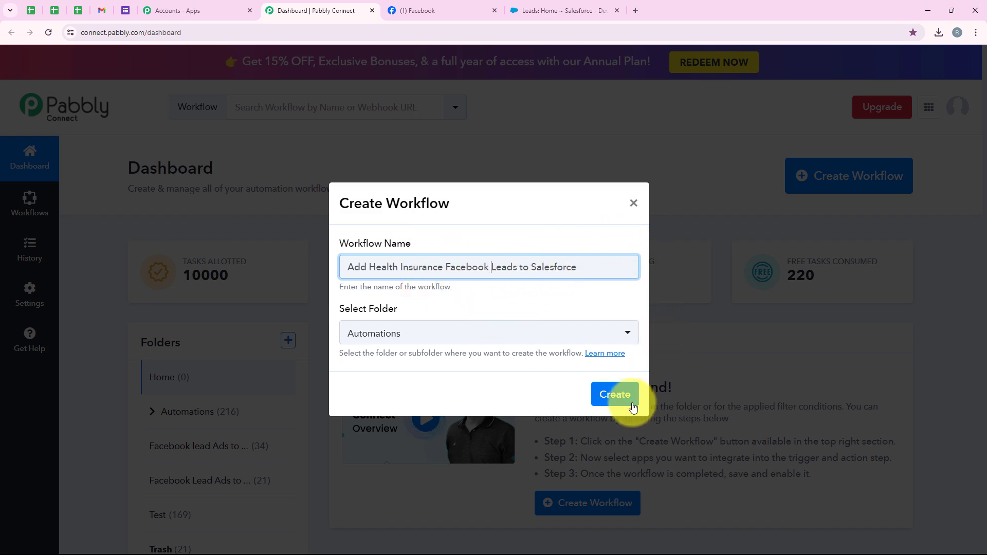
left_click(617, 394)
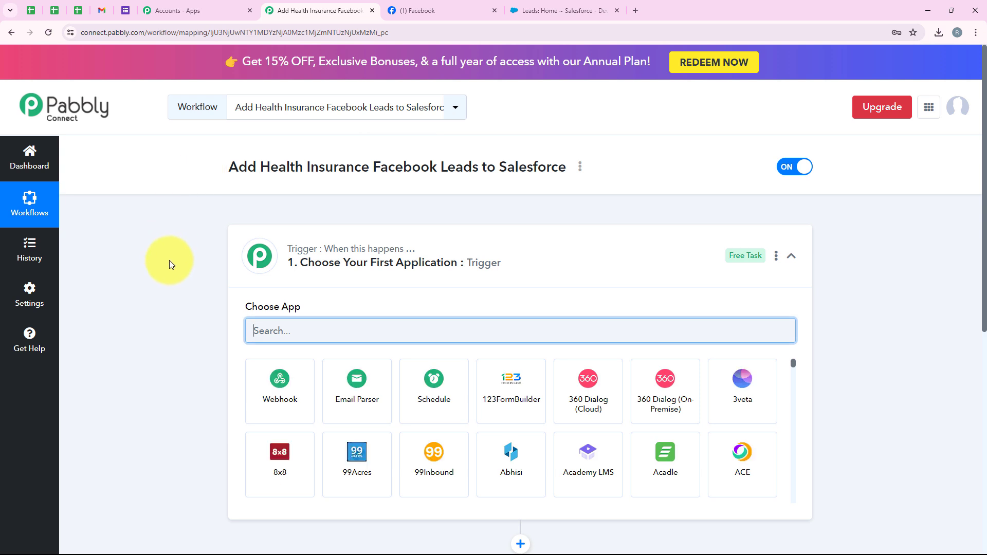
Step: Search 'Facebook L' and set Facebook Lead Ads as the trigger step's app
left_click(506, 232)
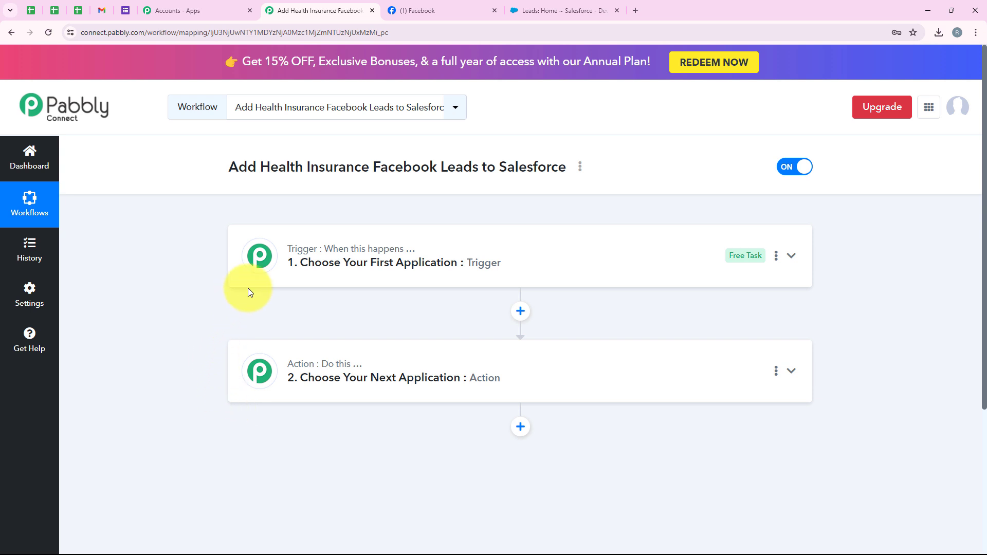
mouse_move(347, 254)
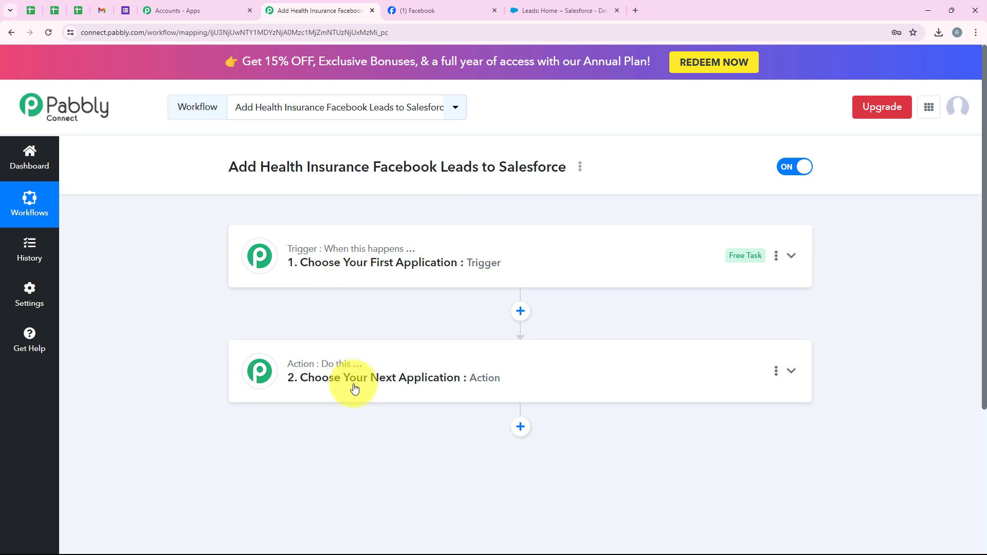
left_click(343, 273)
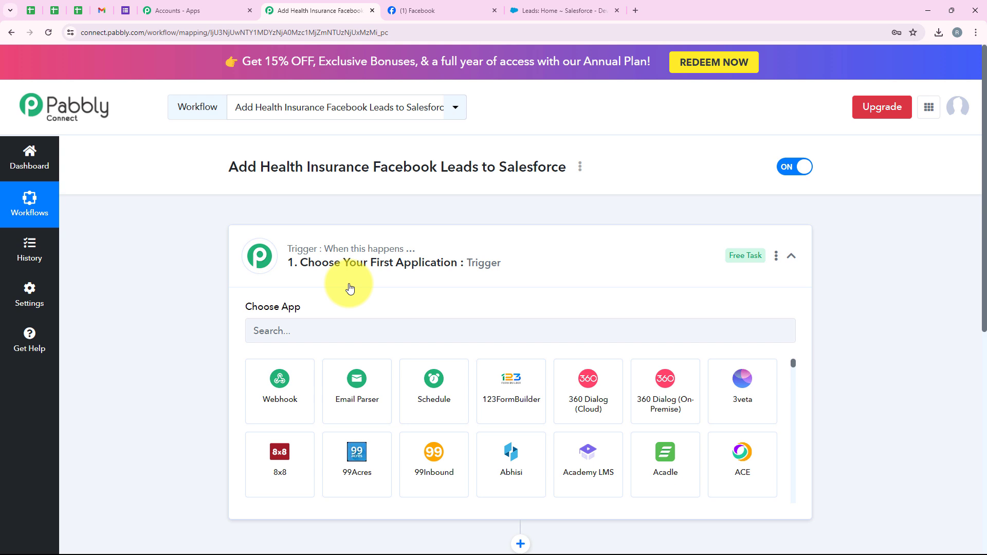
left_click(355, 321)
type("Fa")
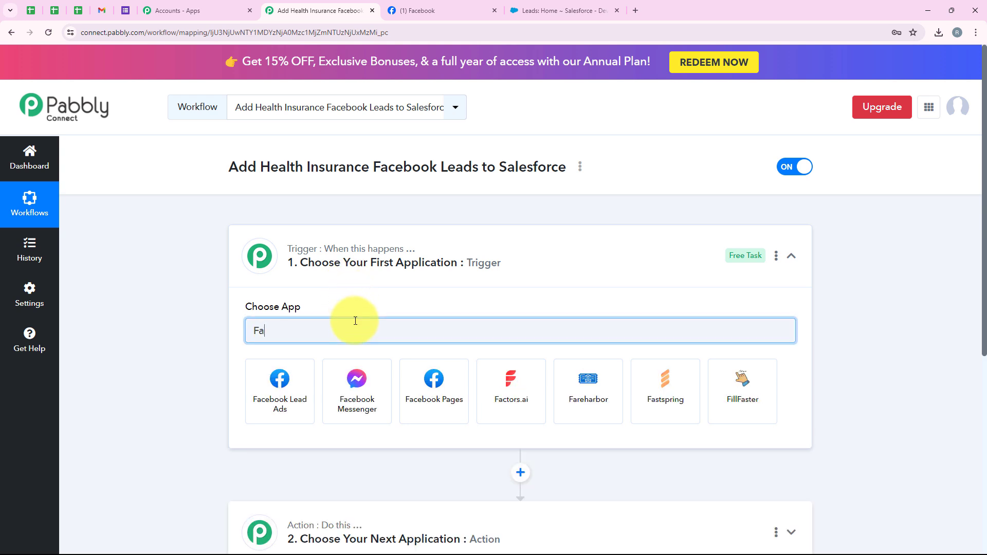
type("ceb")
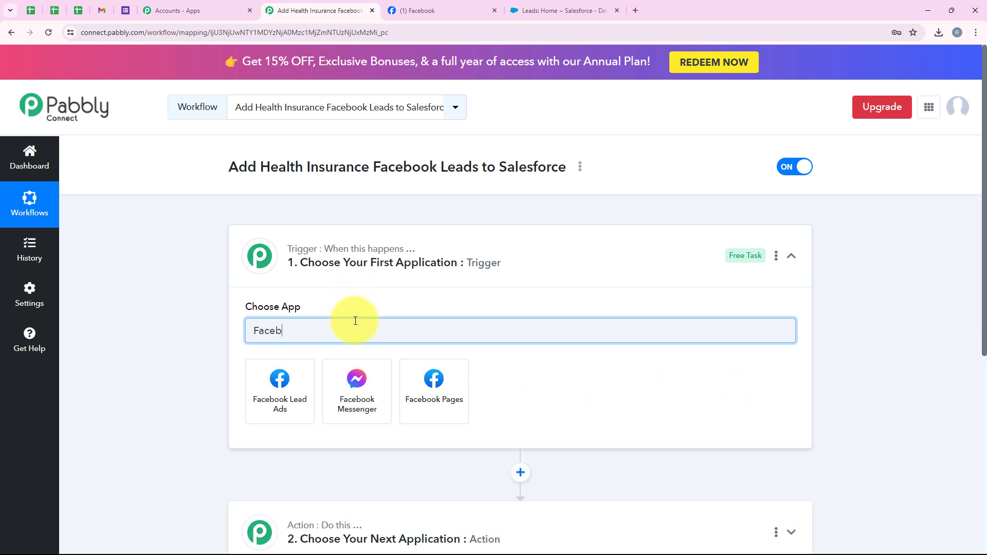
type("ook Lead")
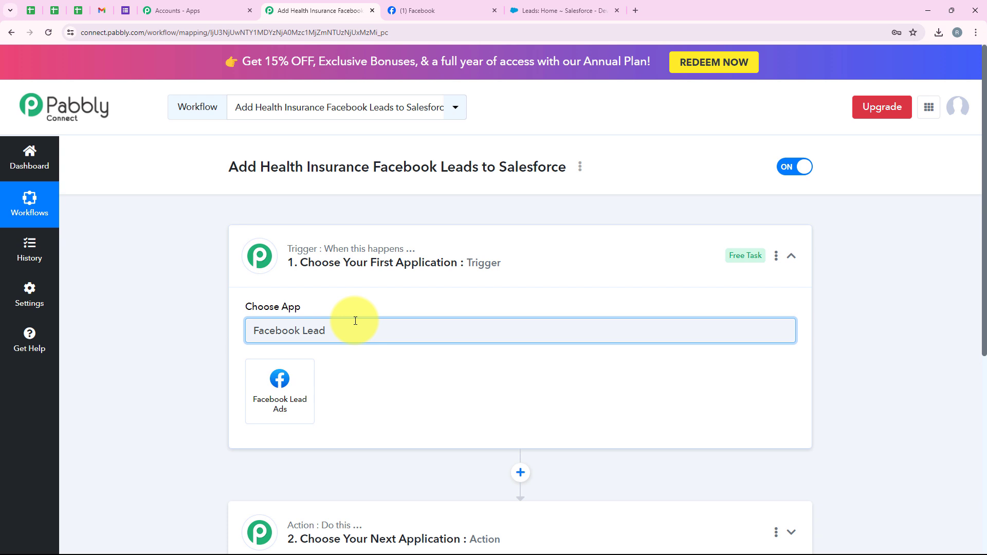
left_click(280, 392)
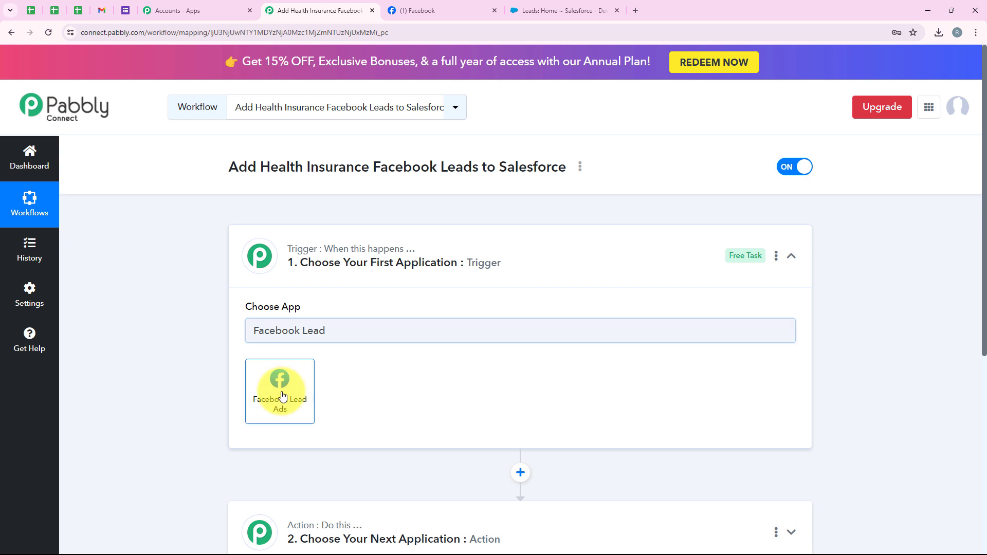
left_click_drag(253, 360, 322, 379)
Step: Choose the New Lead (Instant) trigger event and authorize a new Facebook Lead Ads connection
left_click(319, 385)
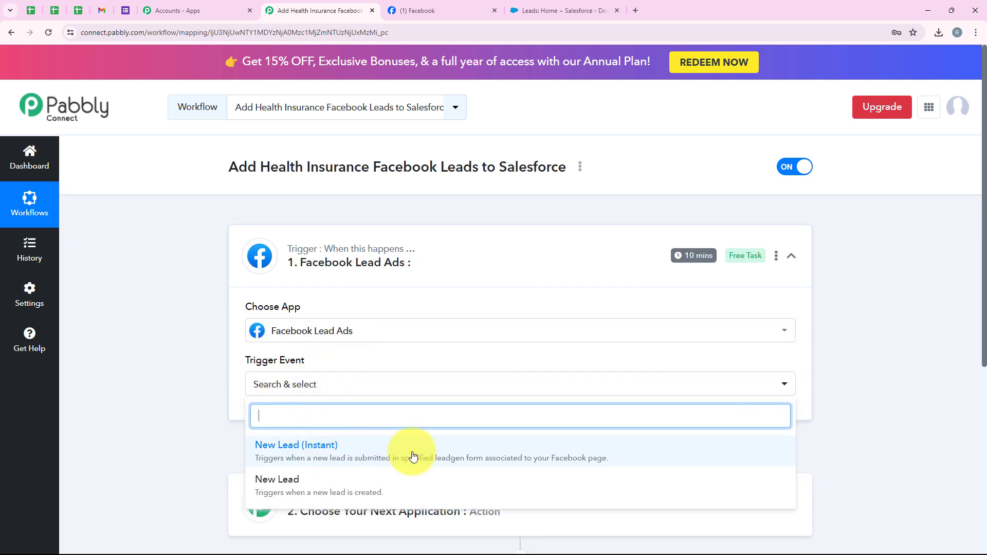
left_click(455, 456)
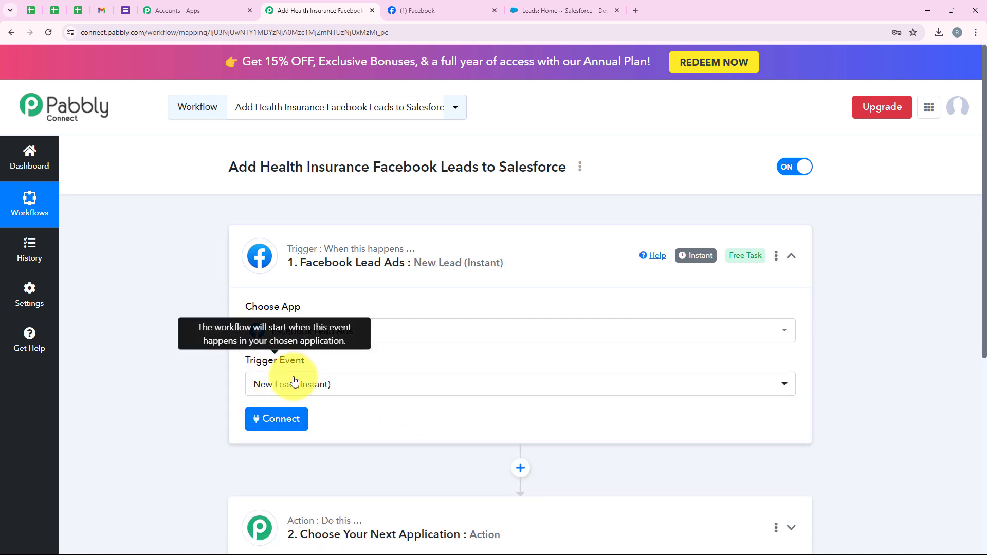
left_click(296, 422)
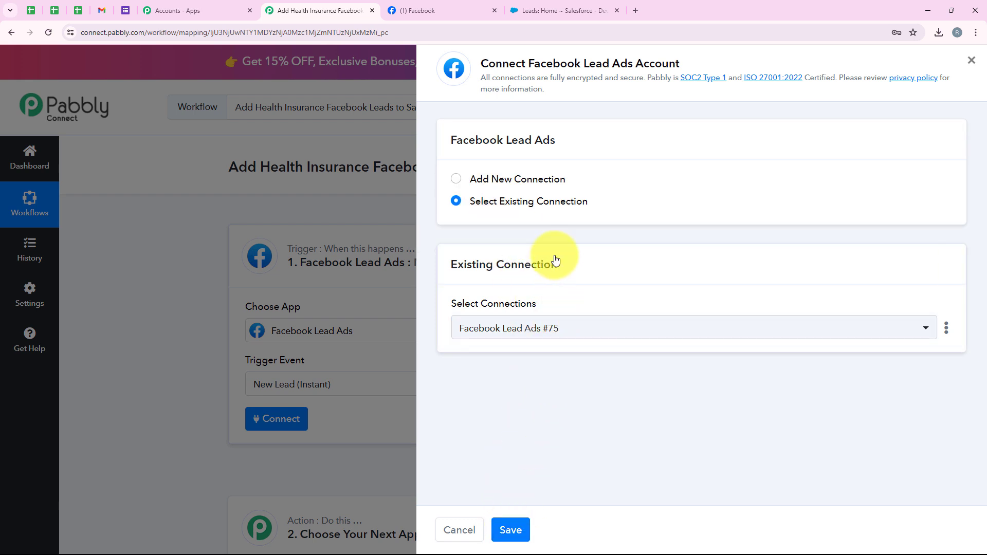
left_click(519, 177)
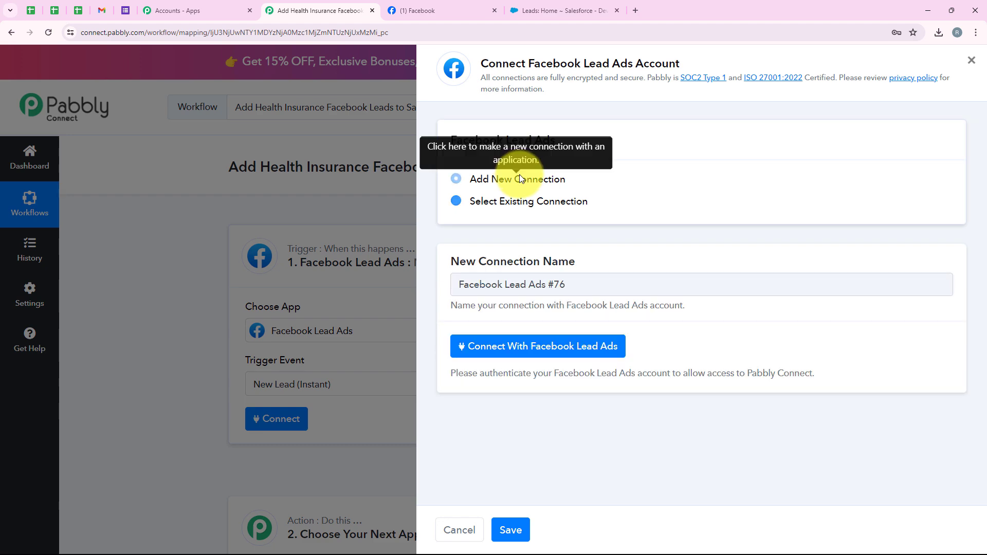
left_click(604, 353)
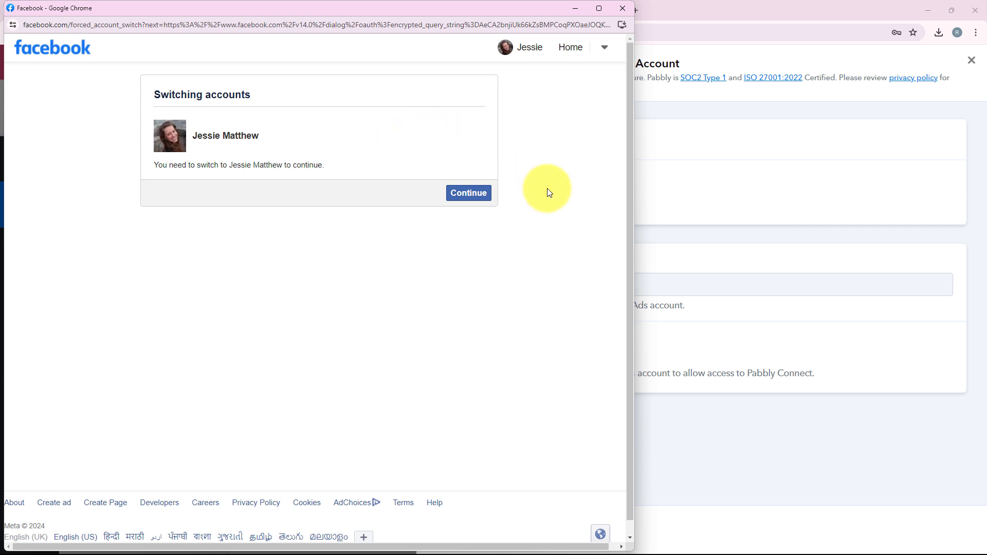
left_click(461, 200)
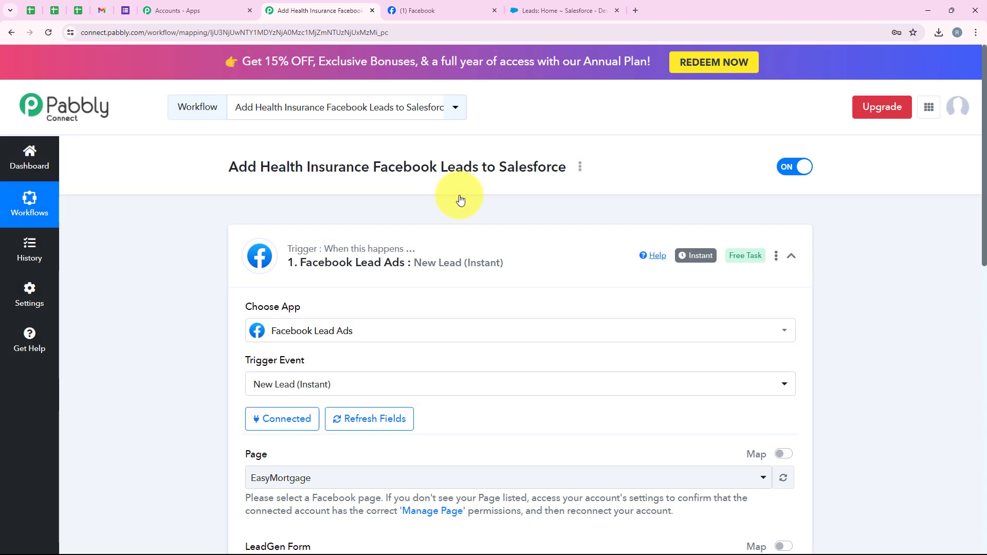
Step: Check the HealthCoveragez page name in the Facebook tab before filling the trigger fields
scroll(459, 195, "down", 5)
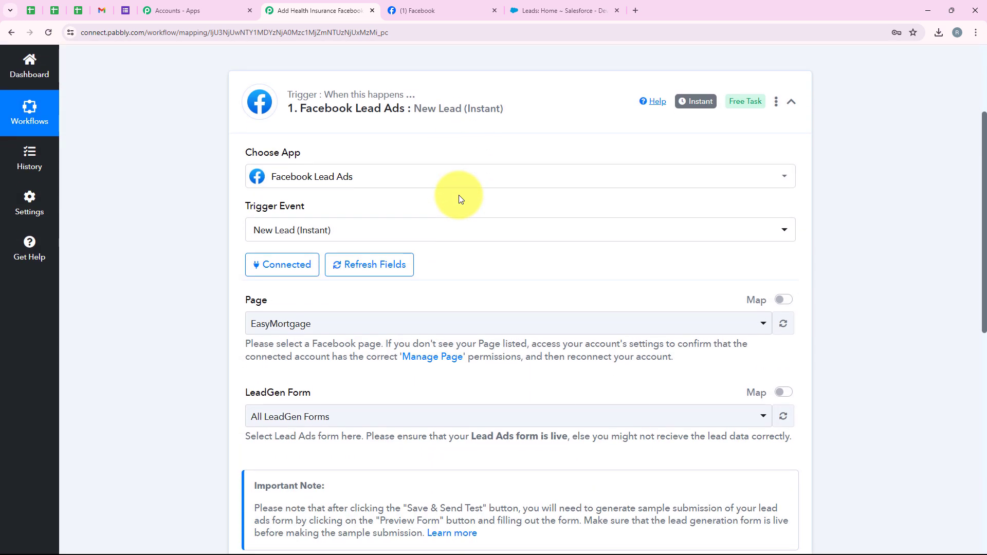
left_click_drag(232, 199, 264, 232)
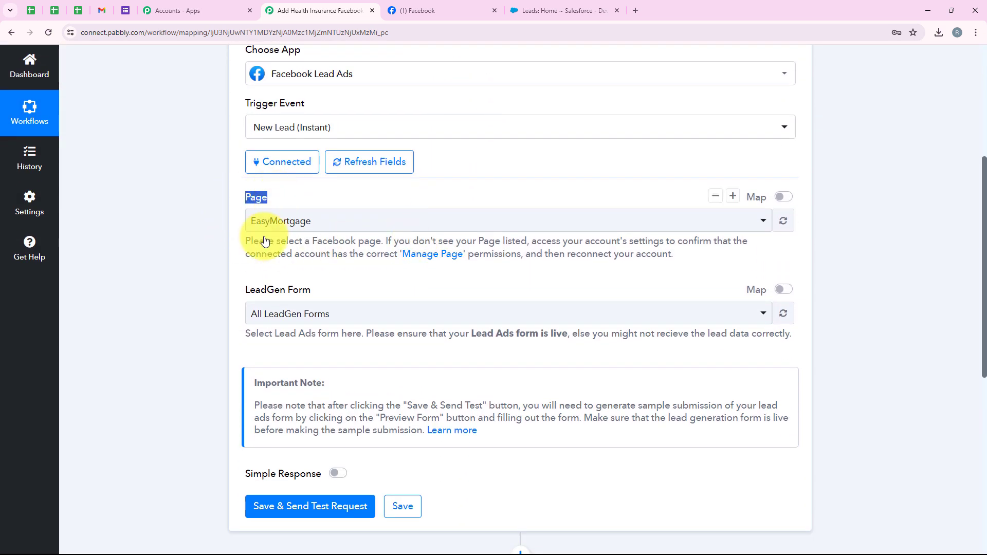
left_click_drag(245, 291, 354, 295)
left_click(254, 250)
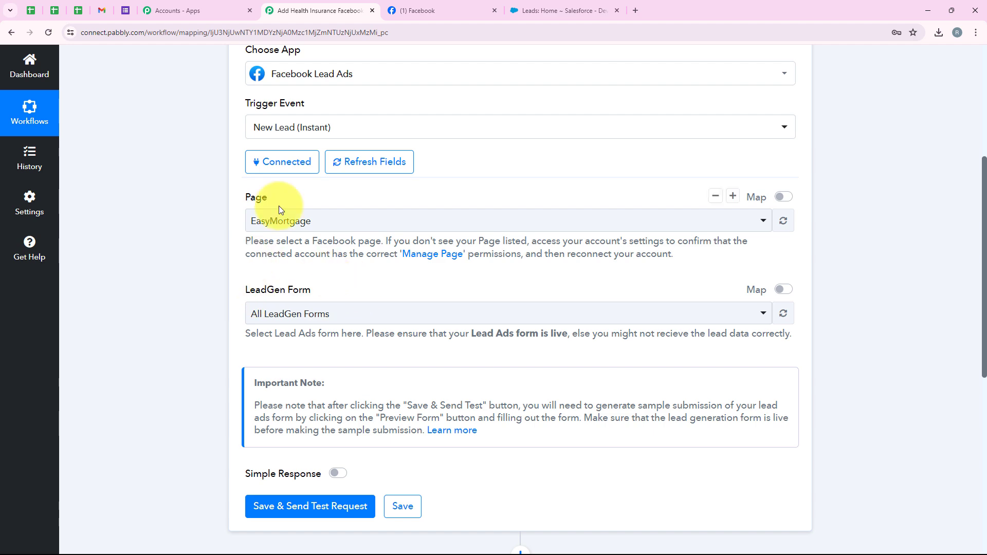
left_click(418, 11)
double_click(440, 383)
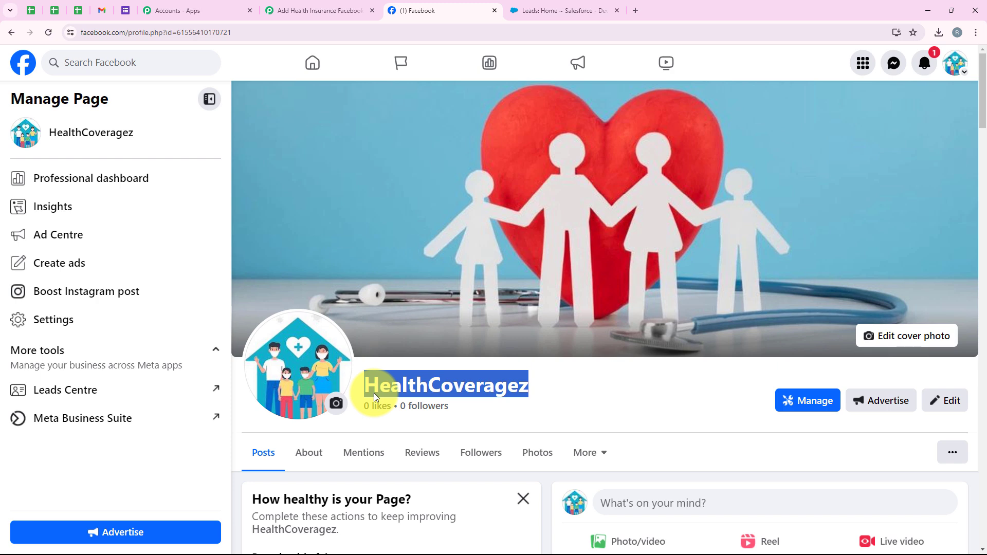
left_click(303, 12)
left_click_drag(242, 186, 262, 195)
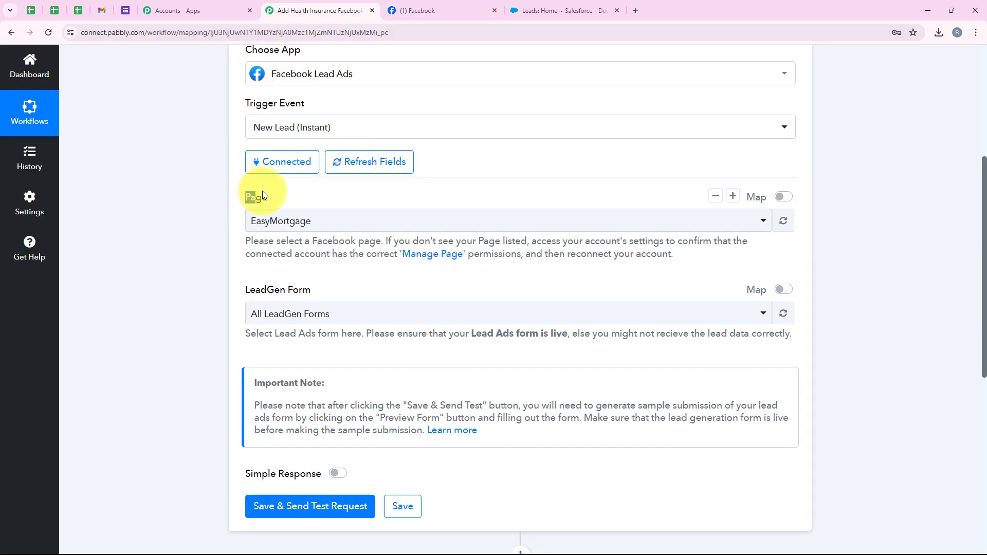
Step: Select HealthCoveragez as the Page and Lead Gen Forms as the LeadGen Form
left_click(282, 223)
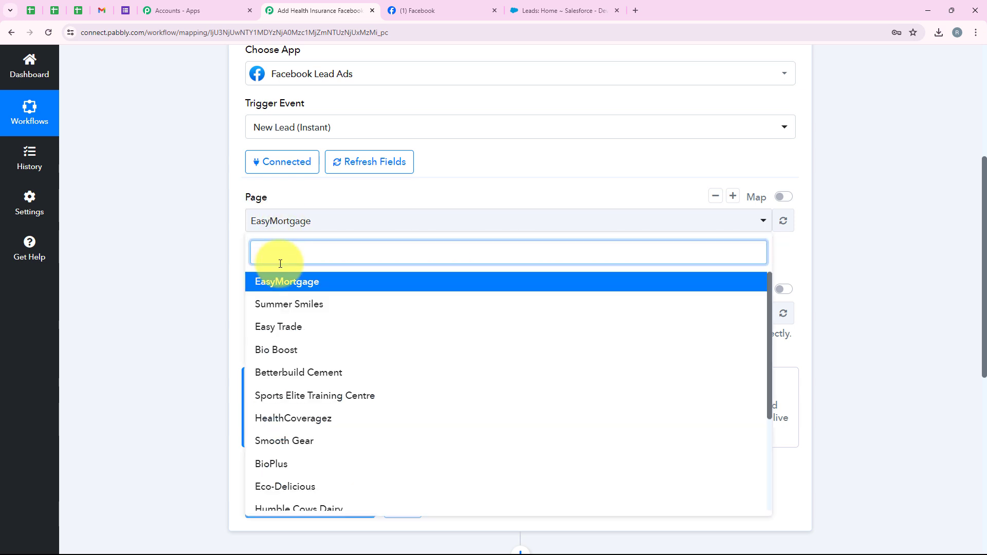
type("Hea")
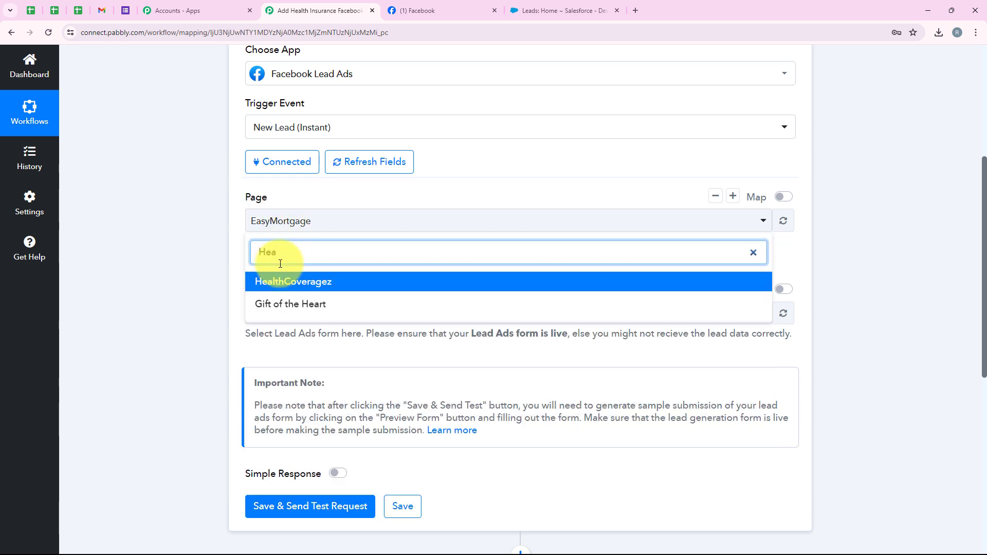
left_click(275, 280)
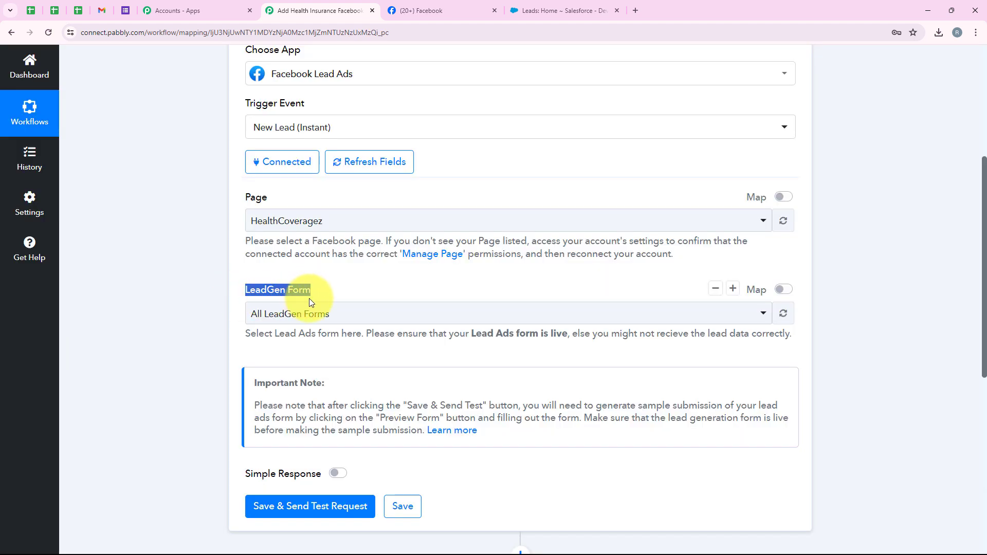
left_click(308, 314)
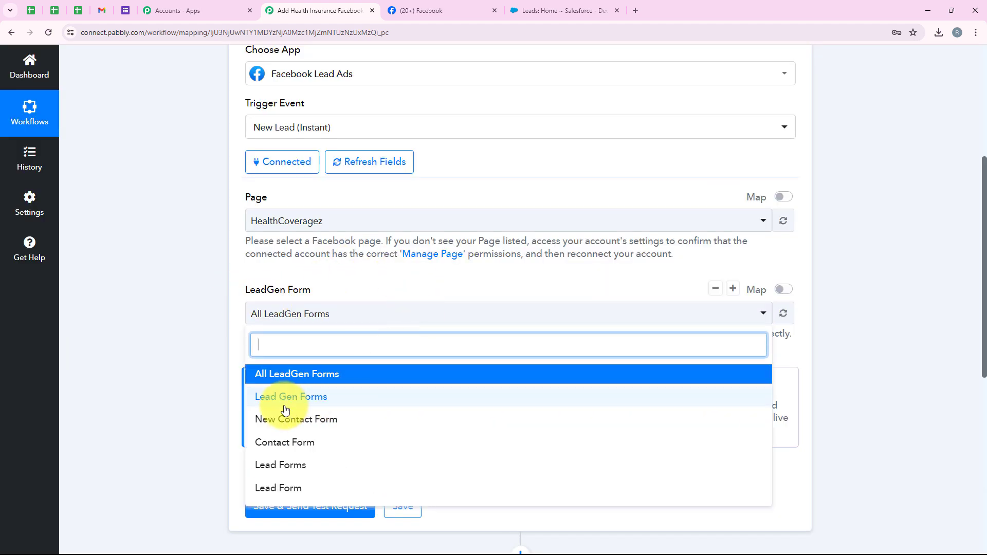
left_click(339, 399)
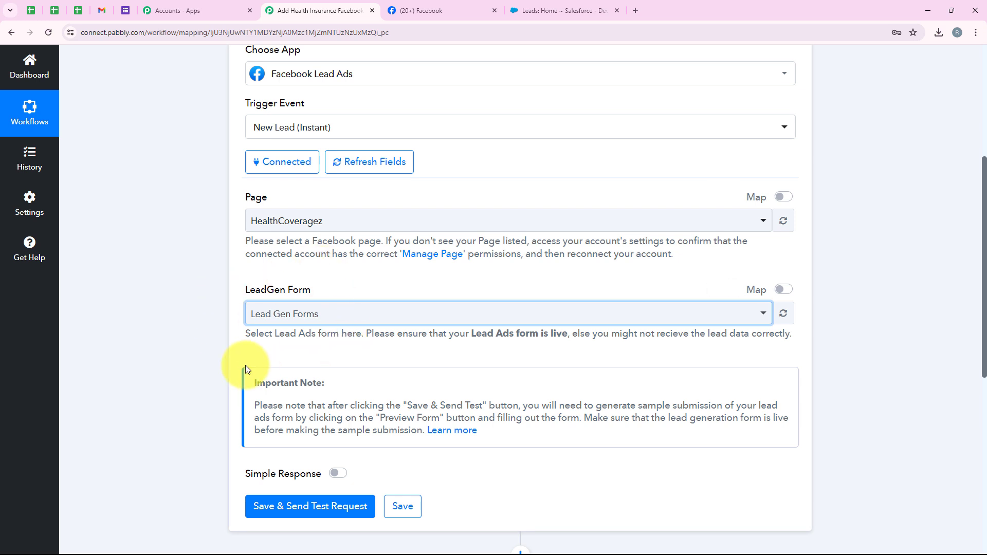
scroll(245, 365, "down", 1)
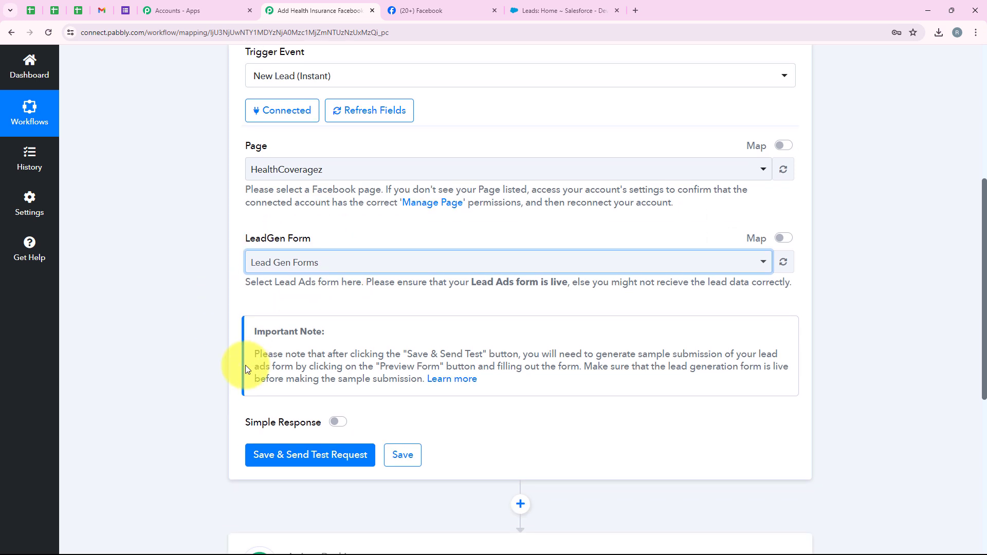
scroll(381, 275, "down", 1)
scroll(382, 275, "down", 1)
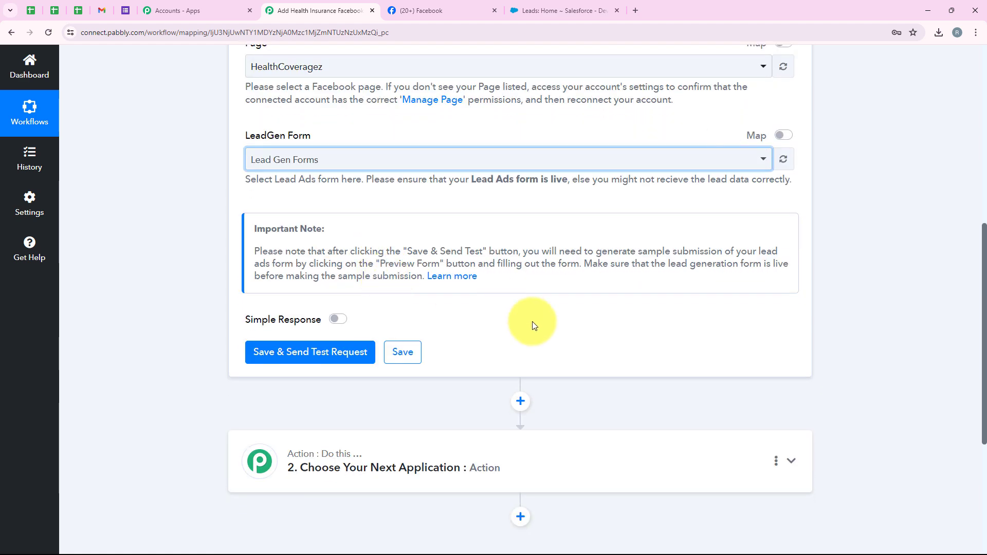
Step: Save the trigger and send a test request, leaving it waiting for a webhook response
left_click(257, 364)
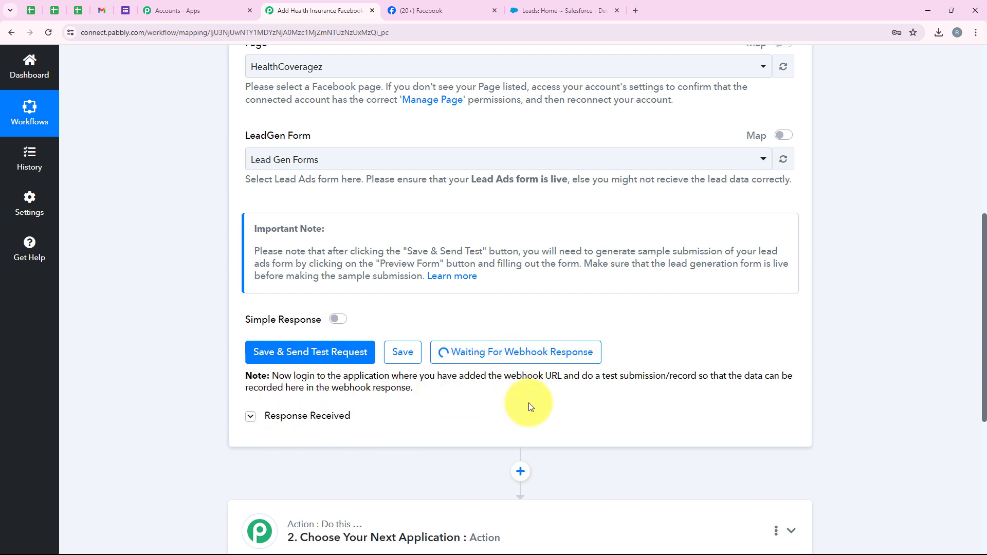
left_click_drag(581, 375, 695, 369)
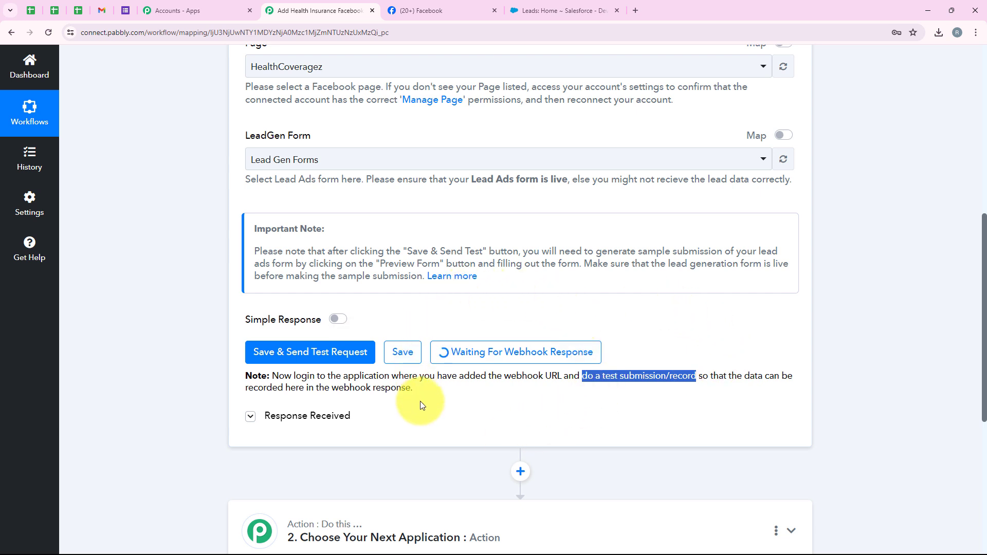
Step: Search for Meta for Developers in a new tab and open the site
left_click(635, 10)
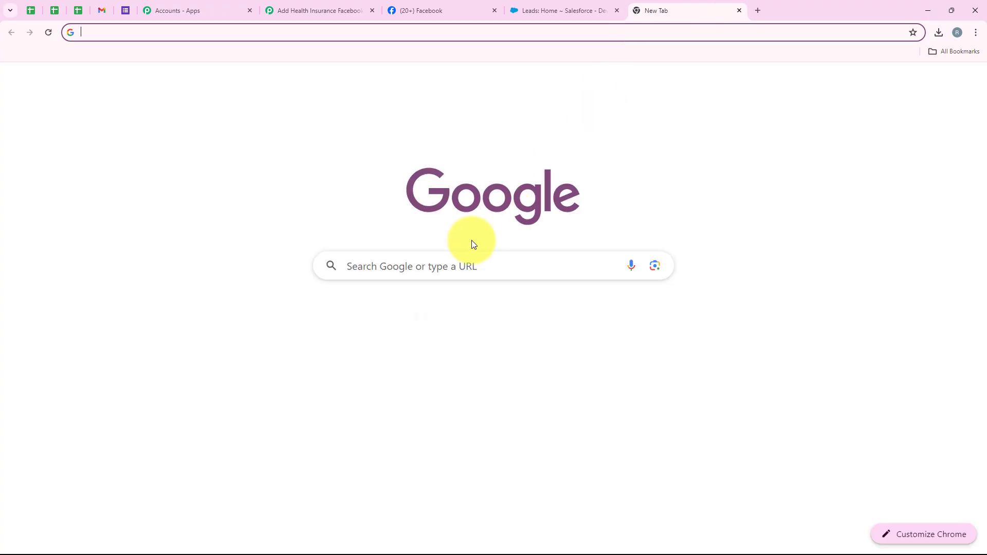
left_click(443, 265)
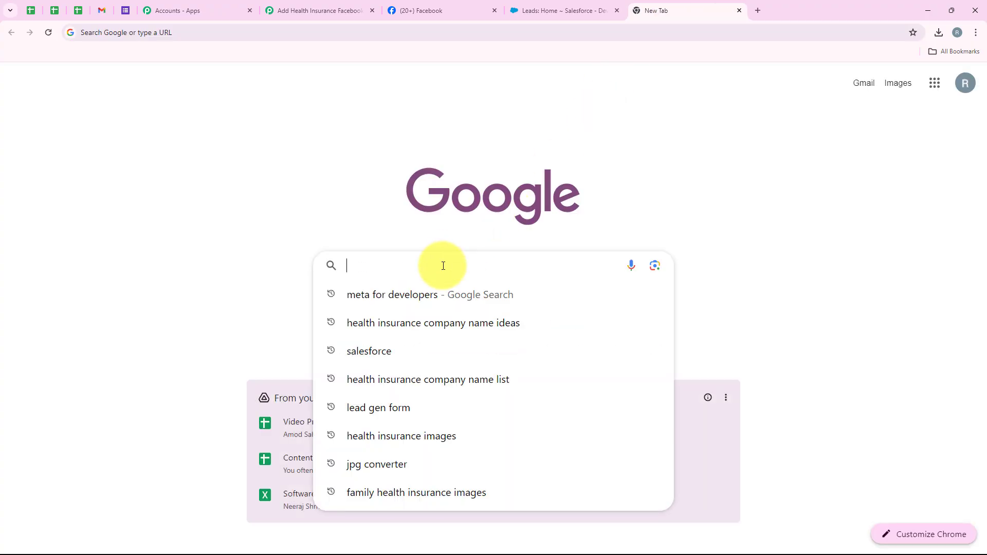
type("me")
key("Return")
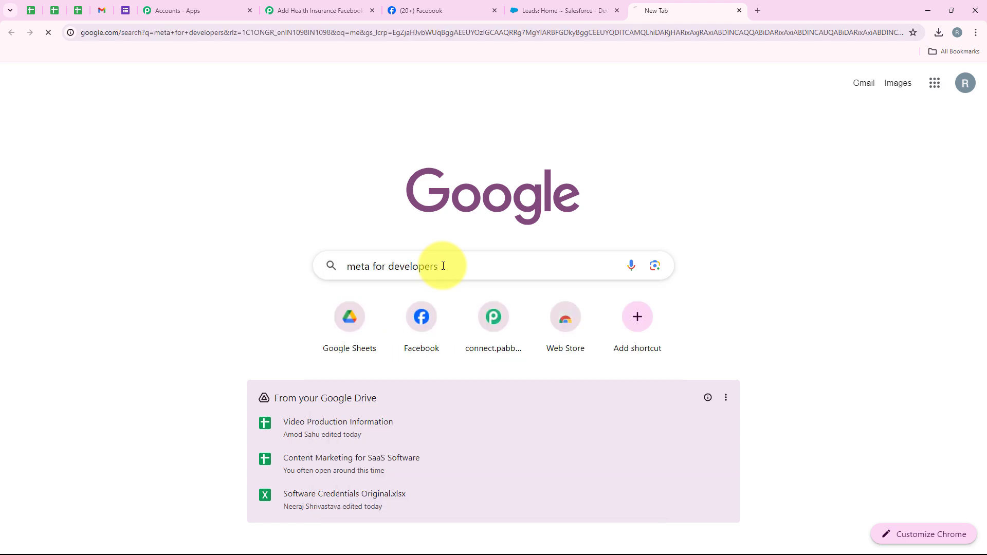
left_click(172, 185)
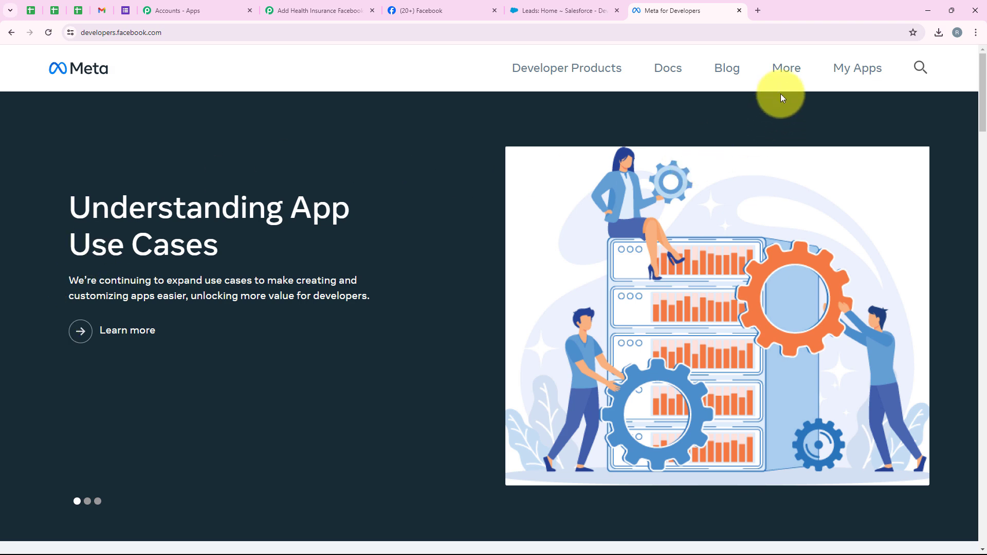
Step: Go to the developer Tools page and open the Lead Ads Testing Tool
left_click(786, 72)
left_click(609, 211)
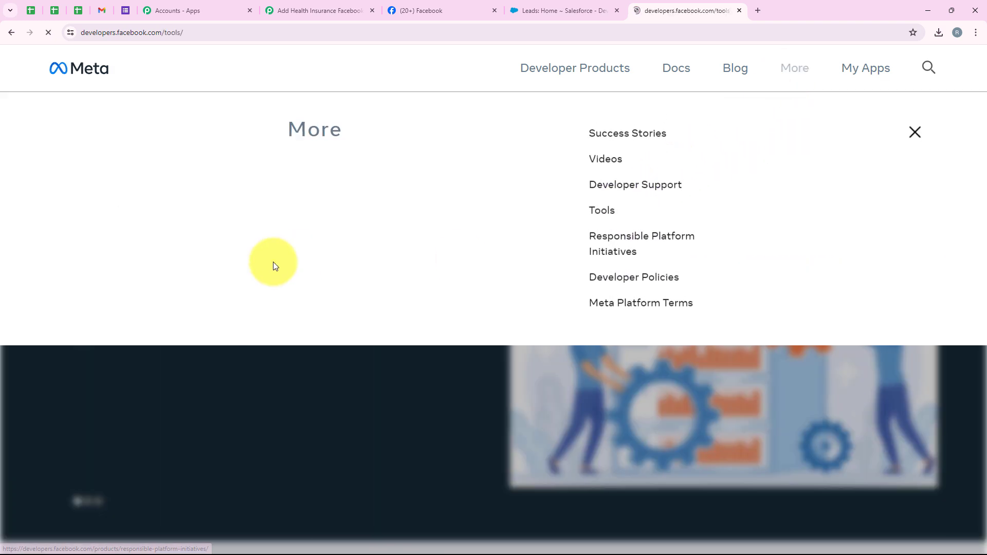
scroll(273, 263, "down", 7)
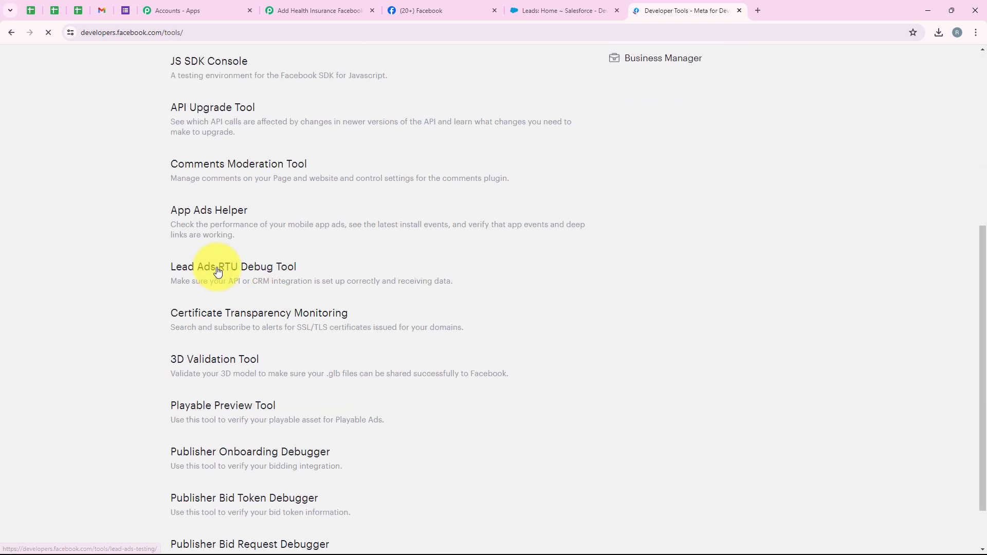
left_click(217, 272)
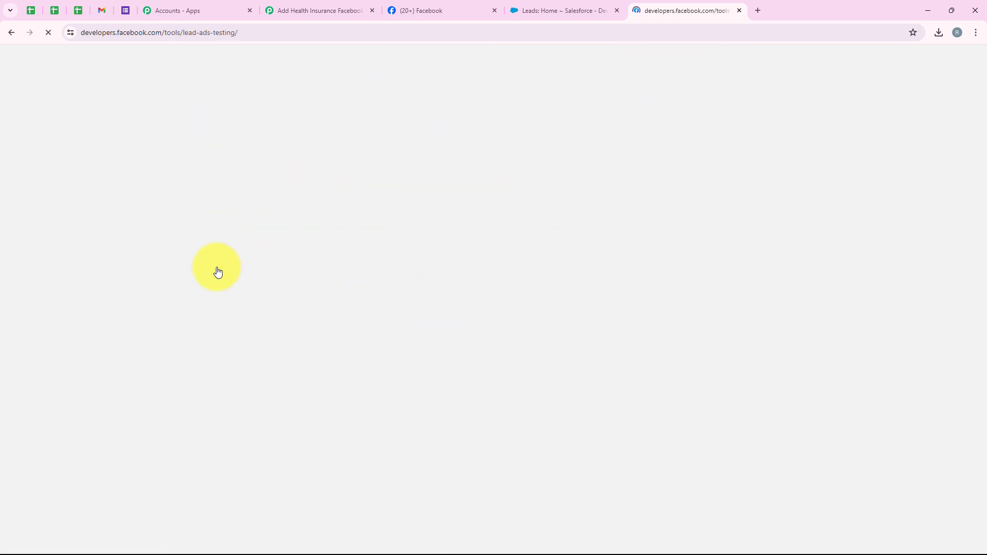
left_click_drag(248, 76, 272, 73)
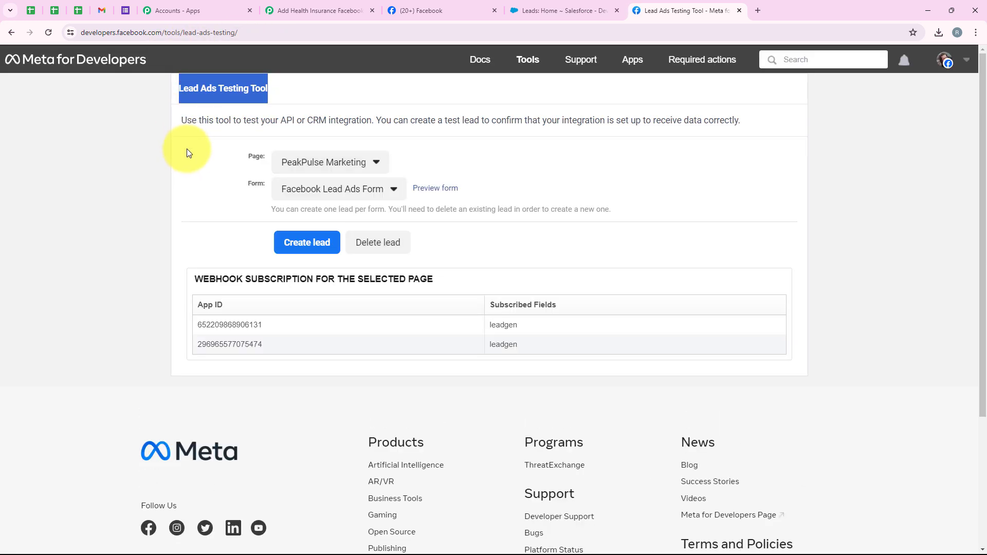
Step: Set the testing tool's Page to HealthCoveragez and its Form to Lead Gen Forms
left_click_drag(234, 151, 269, 184)
left_click(279, 169)
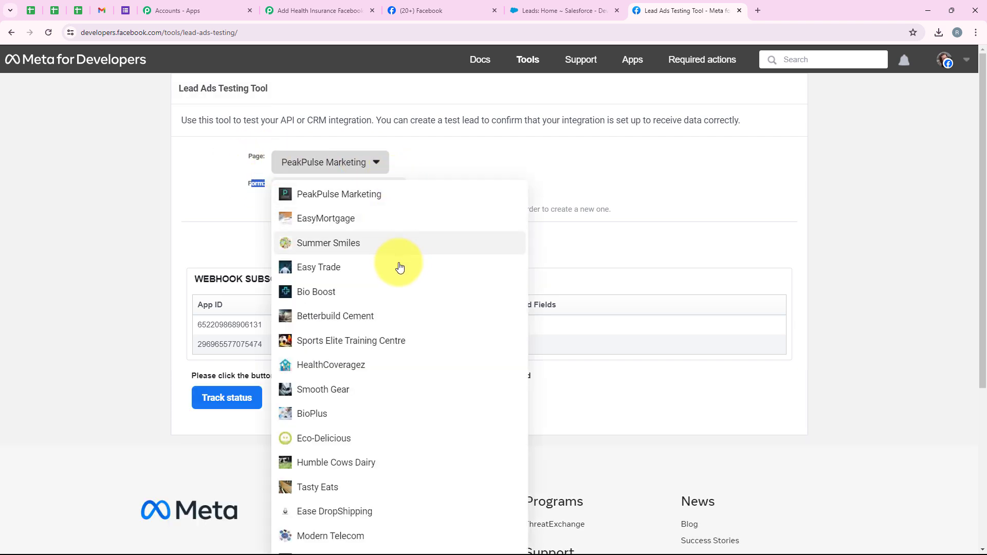
left_click(402, 366)
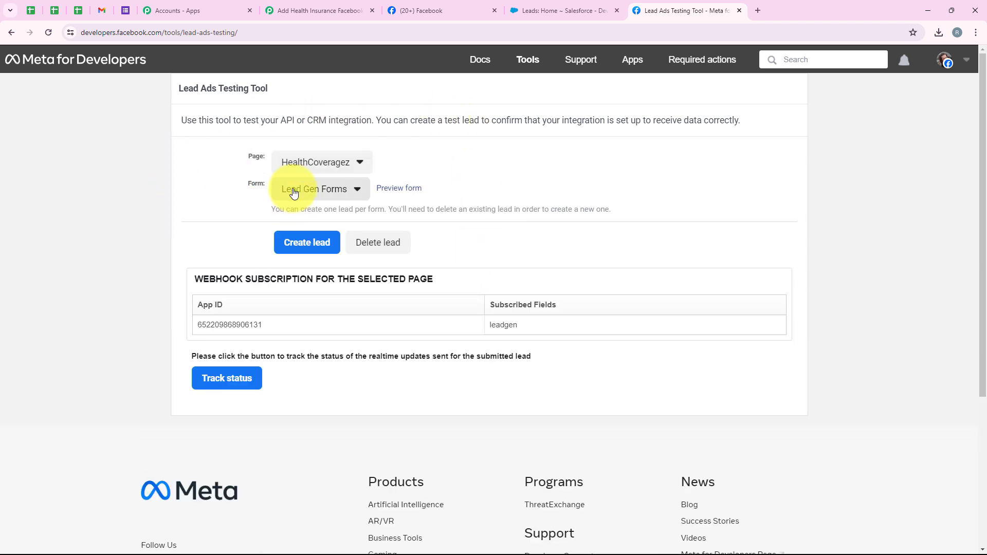
left_click(293, 191)
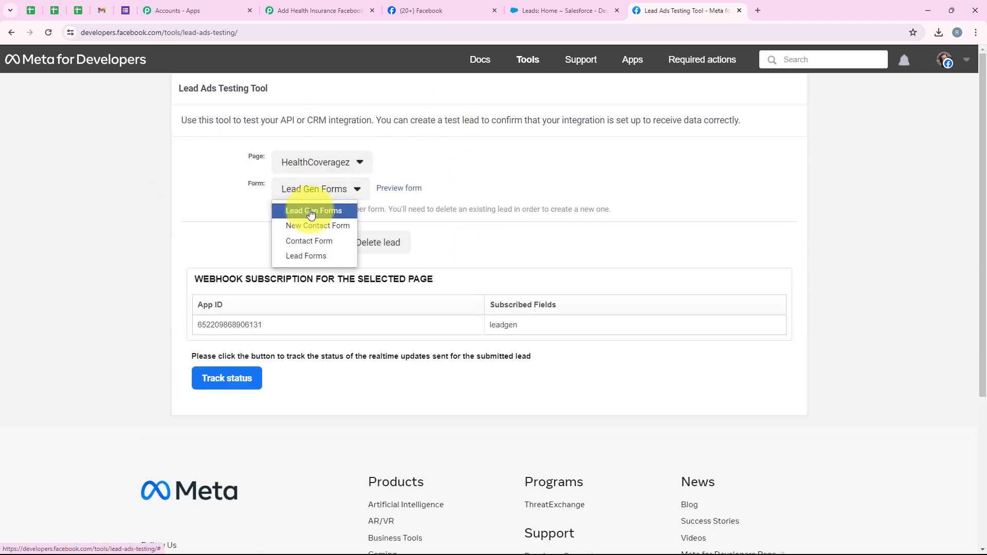
left_click(311, 212)
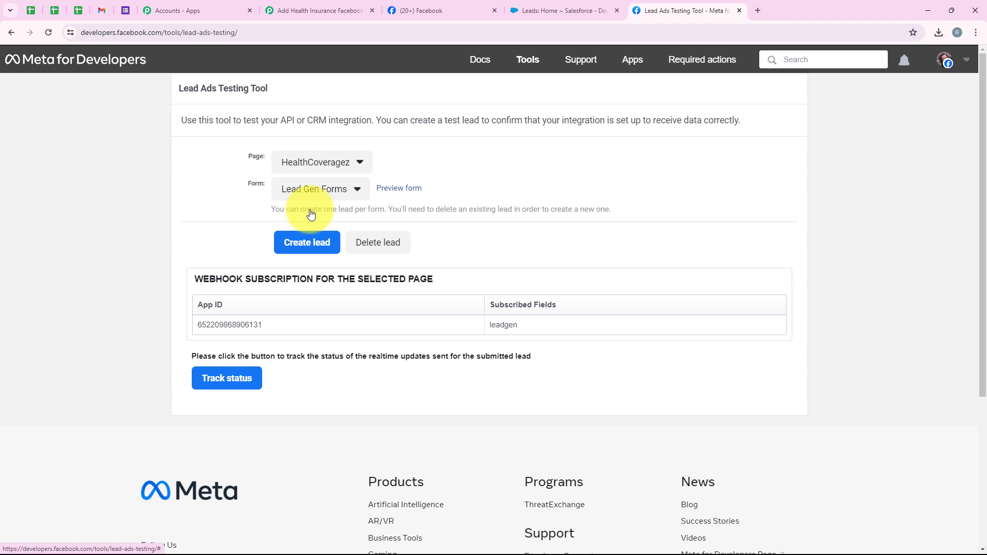
Step: Preview the lead form and enter a sample first name, last name and email address
left_click(411, 189)
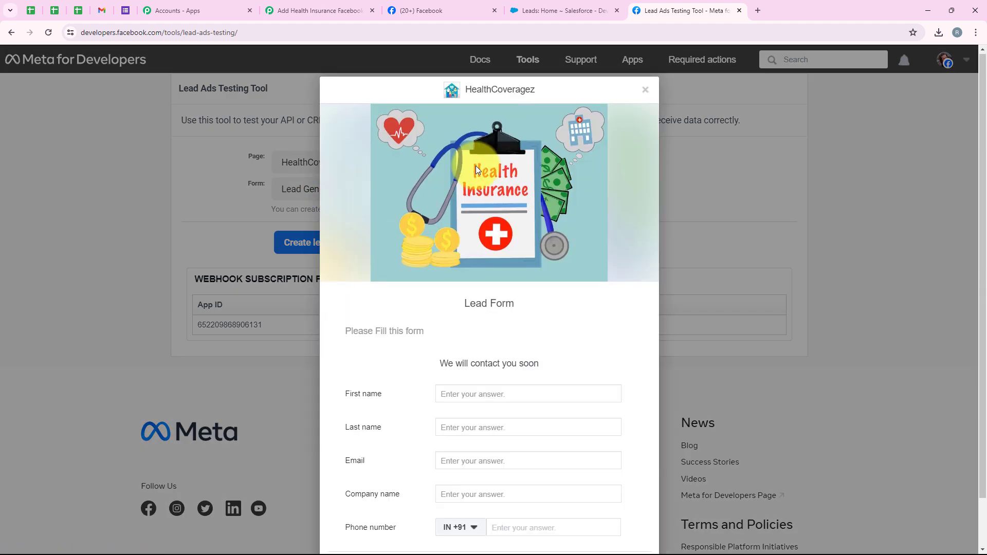
scroll(476, 166, "down", 1)
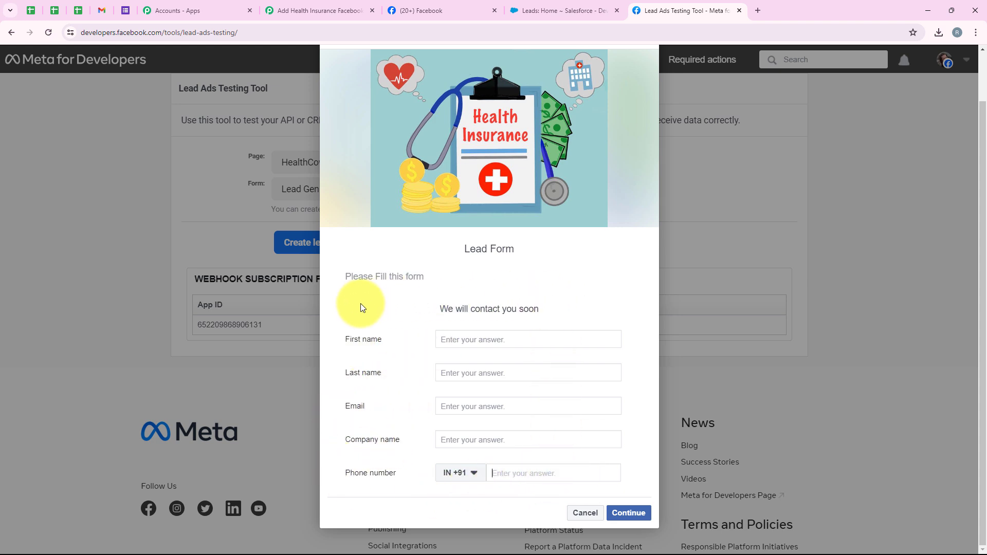
left_click(463, 341)
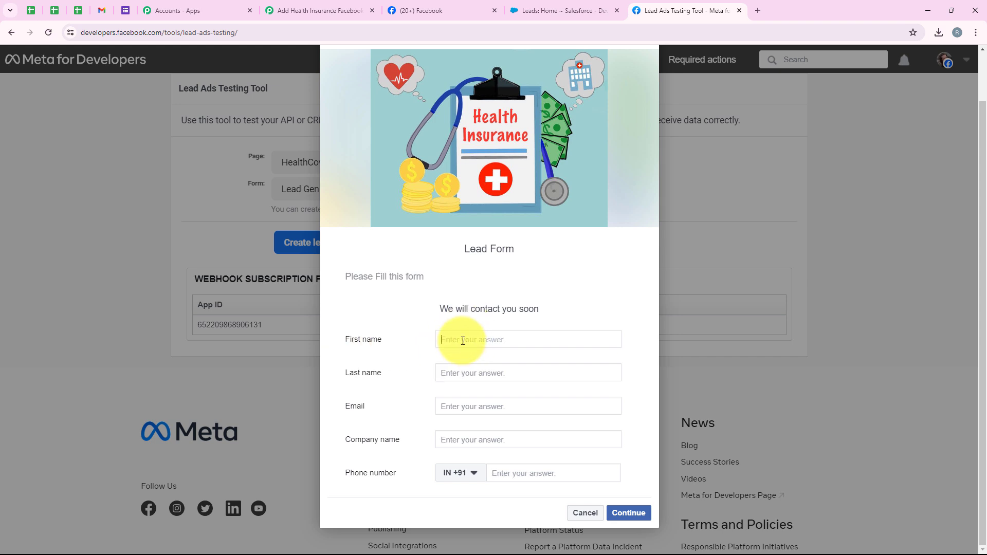
type("Demo")
left_click(476, 373)
type("User")
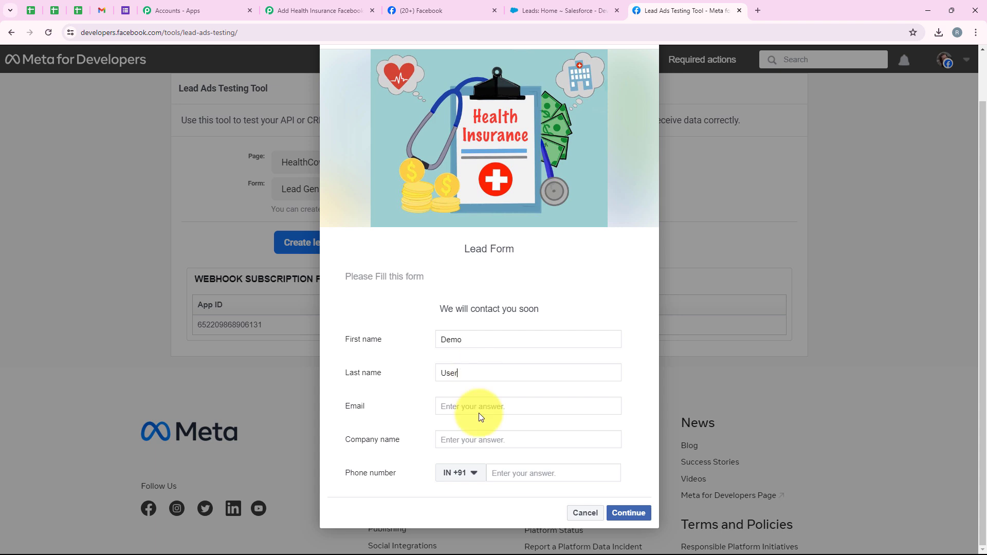
left_click(480, 411)
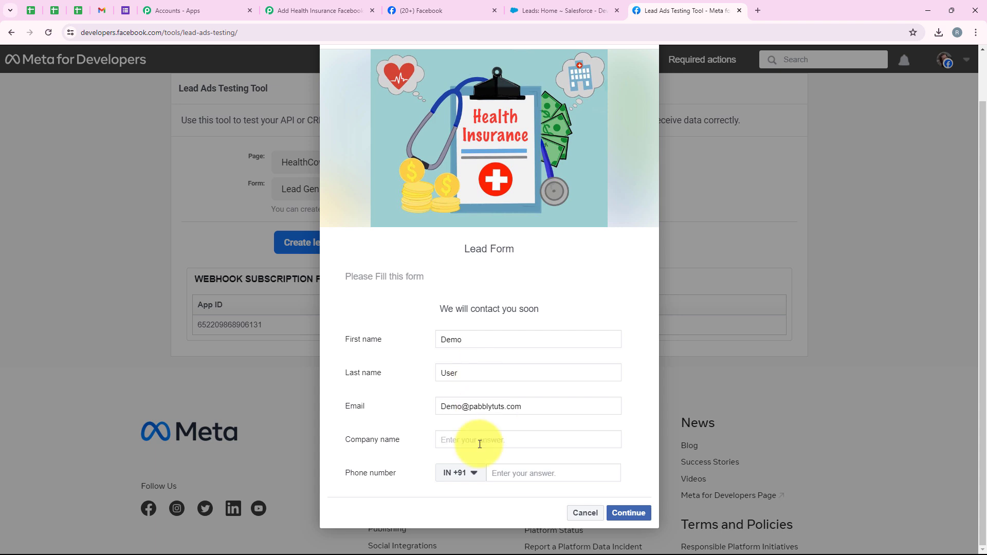
Step: Add company name Pabbly and a phone number, then submit the test lead
left_click(480, 444)
type("Pabbly")
left_click(521, 476)
type("99999999999")
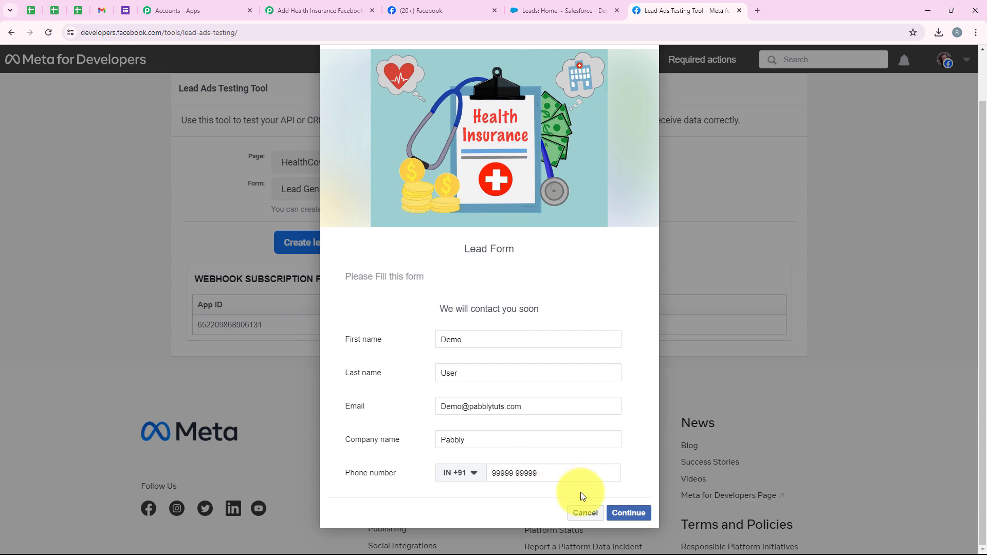
left_click(628, 512)
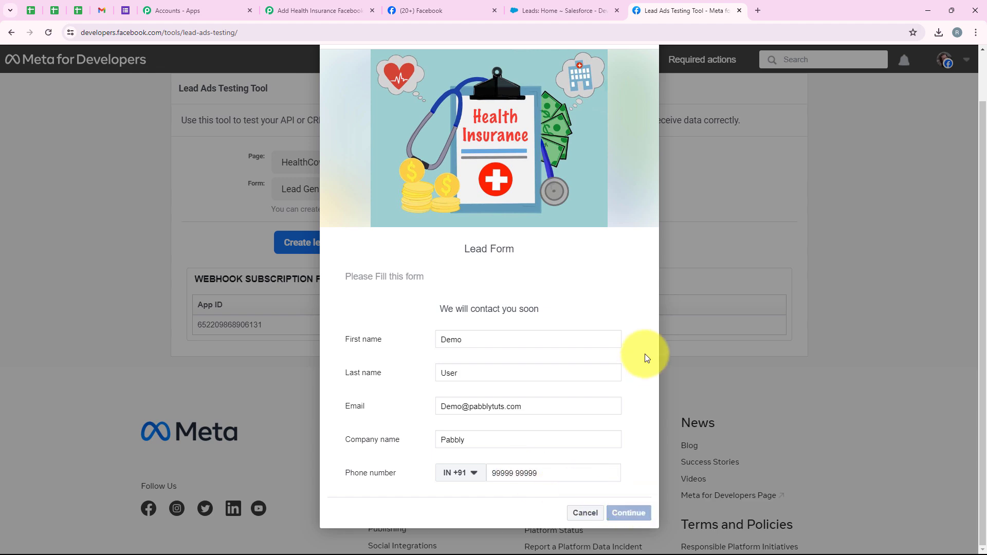
left_click(632, 392)
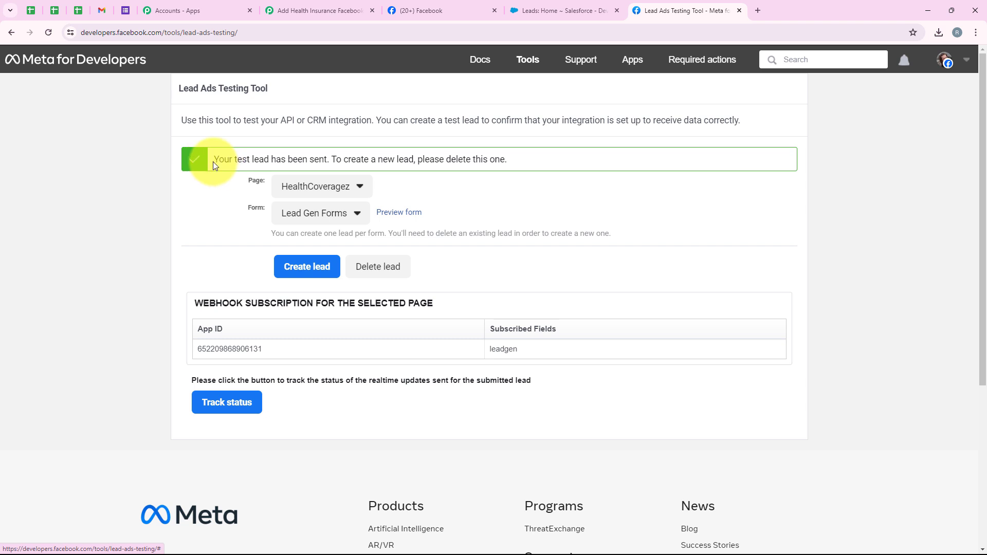
left_click_drag(213, 162, 327, 167)
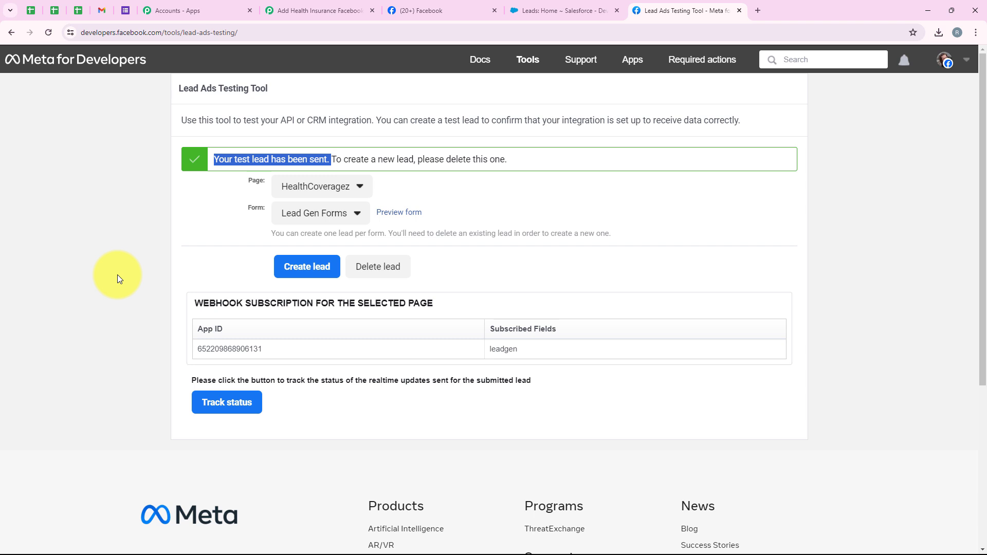
Step: Review the received name, email, company and phone fields in Response A, then collapse the trigger step
left_click(329, 11)
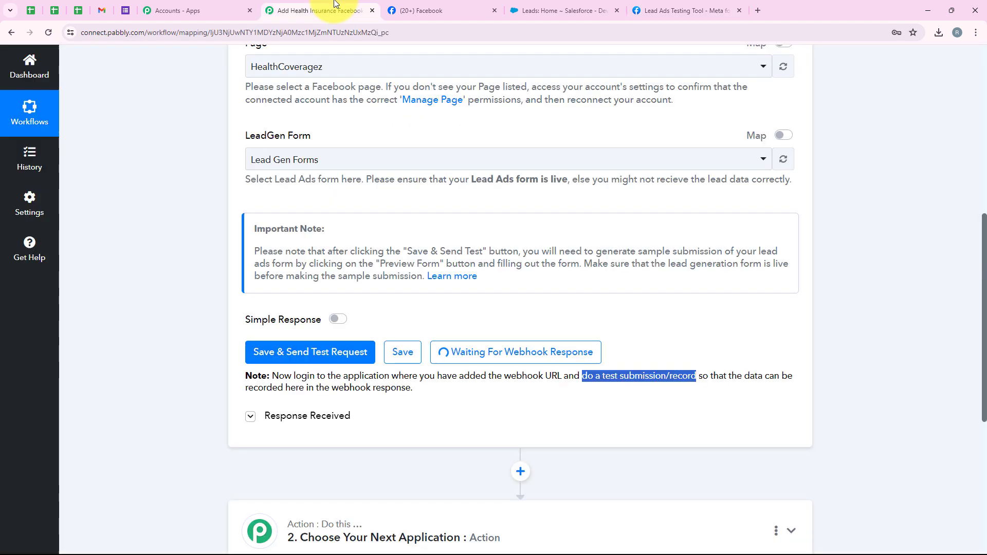
scroll(347, 186, "down", 5)
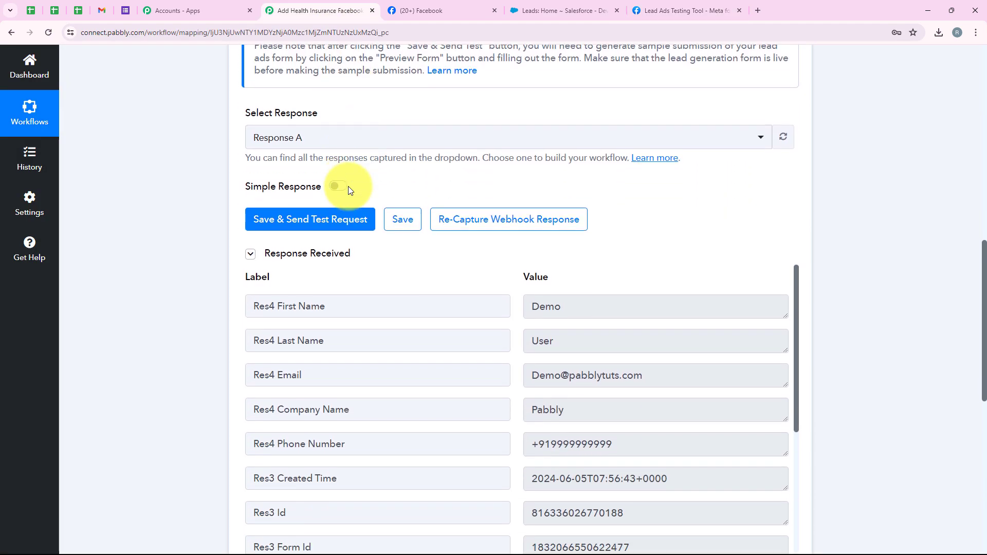
left_click_drag(606, 152, 535, 154)
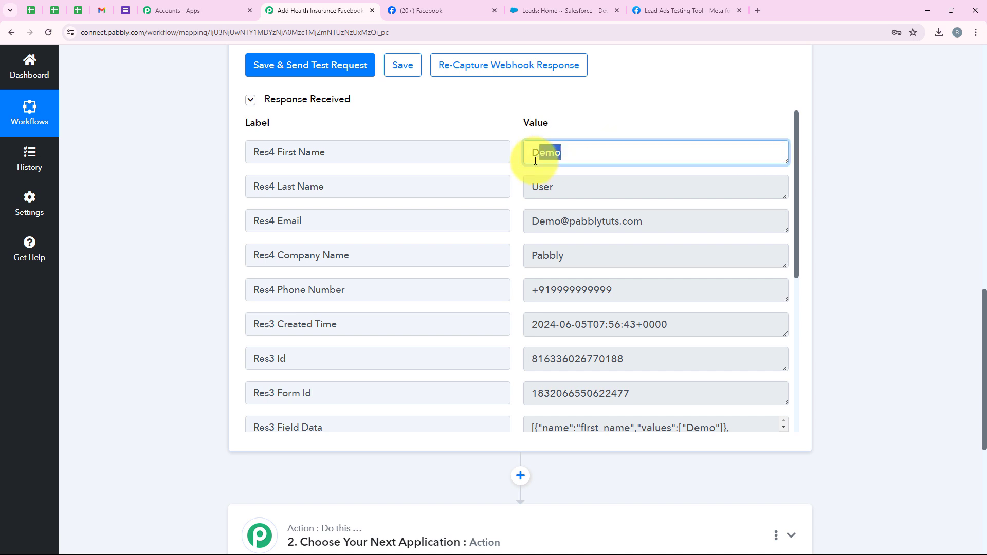
left_click_drag(565, 186, 532, 186)
left_click_drag(632, 224, 511, 242)
left_click_drag(573, 255, 511, 264)
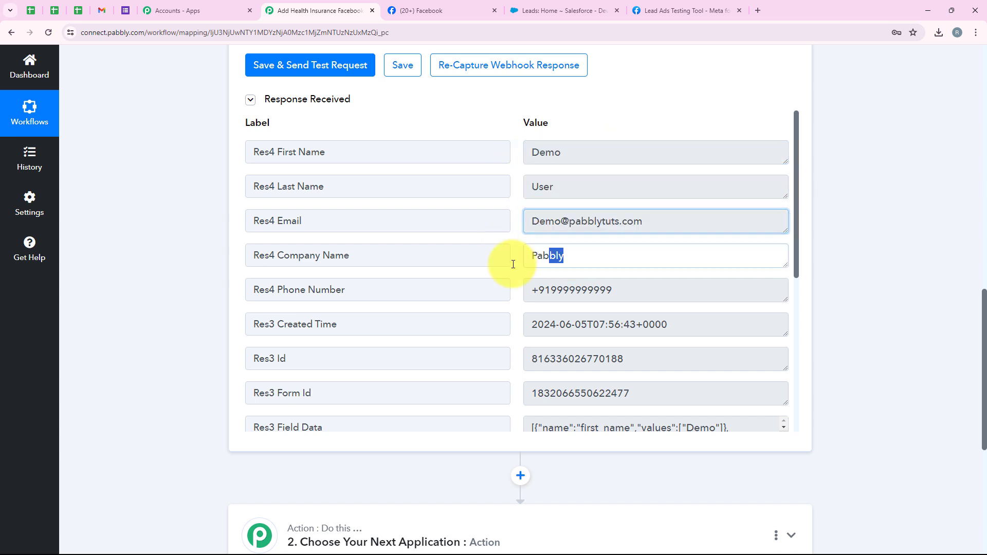
left_click_drag(637, 289, 529, 288)
scroll(360, 288, "down", 5)
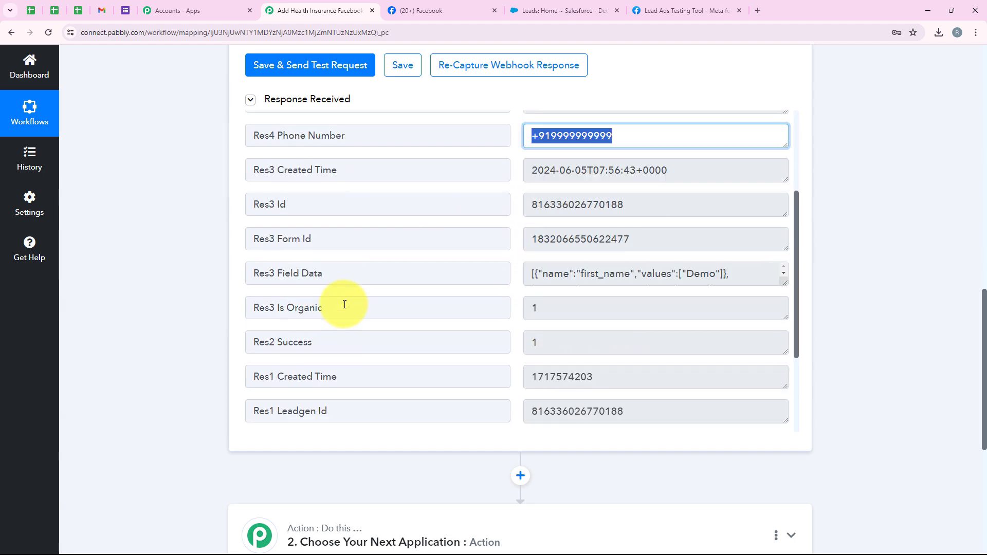
scroll(850, 274, "up", 10)
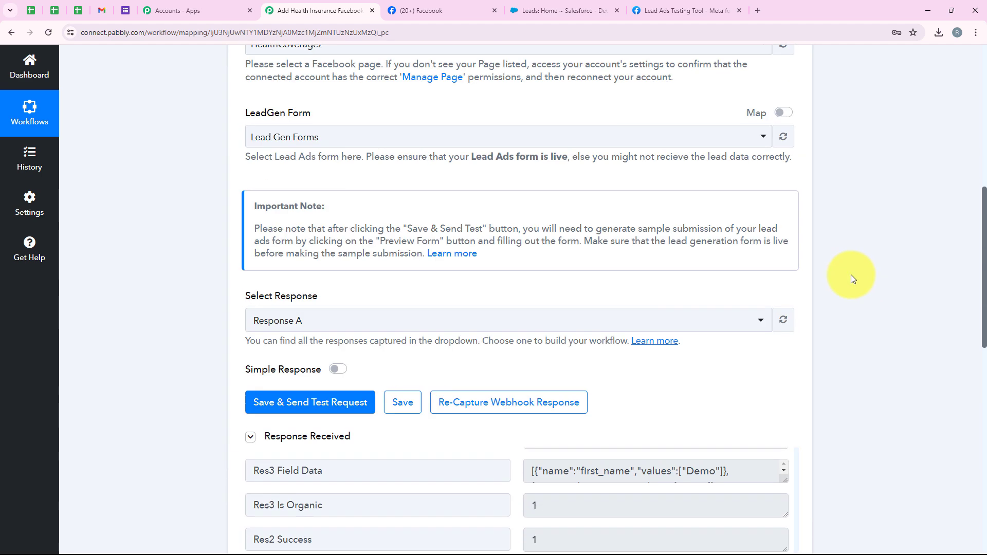
scroll(849, 274, "up", 4)
left_click(534, 269)
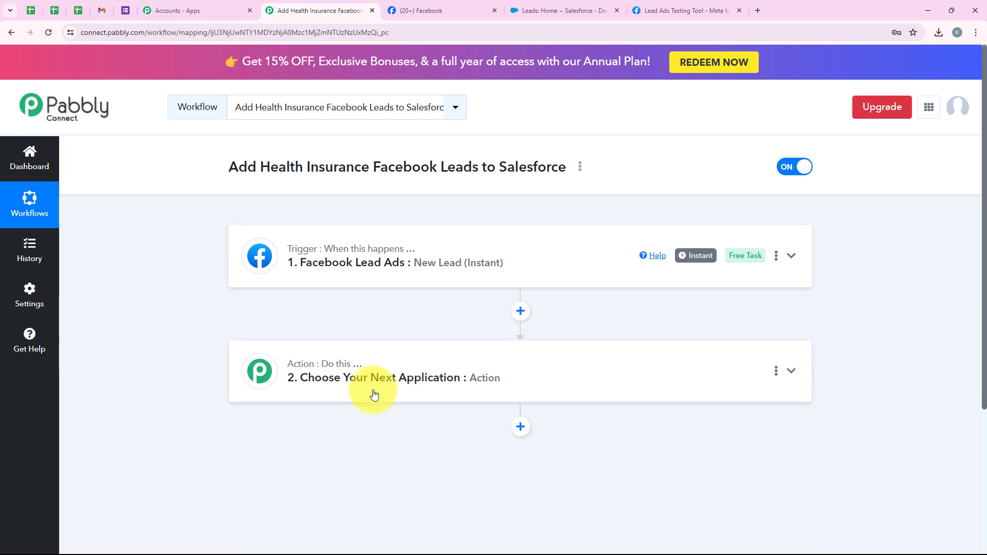
Step: Search for and choose Salesforce as the action app, with Create Lead as the action event
left_click(373, 391)
scroll(373, 394, "down", 3)
left_click(330, 276)
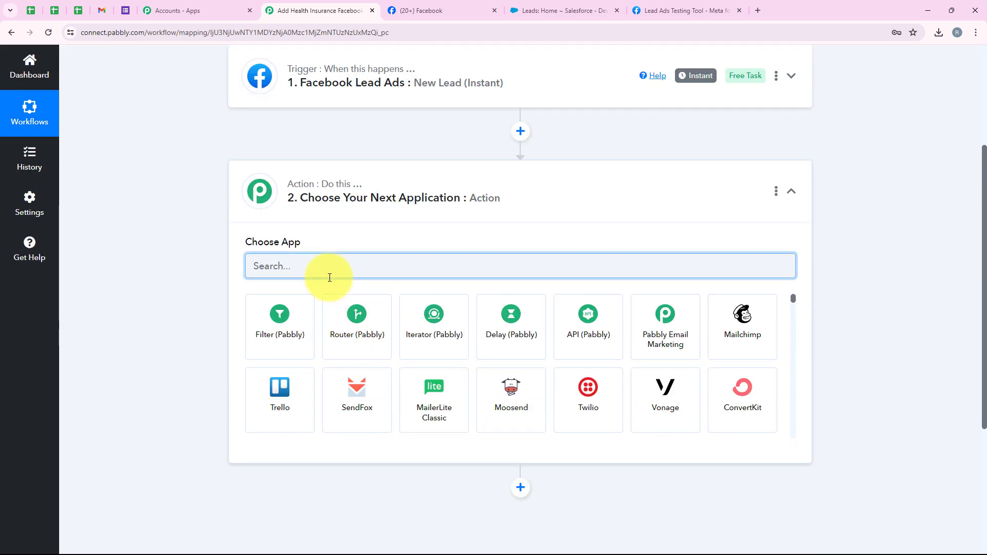
type("Sale")
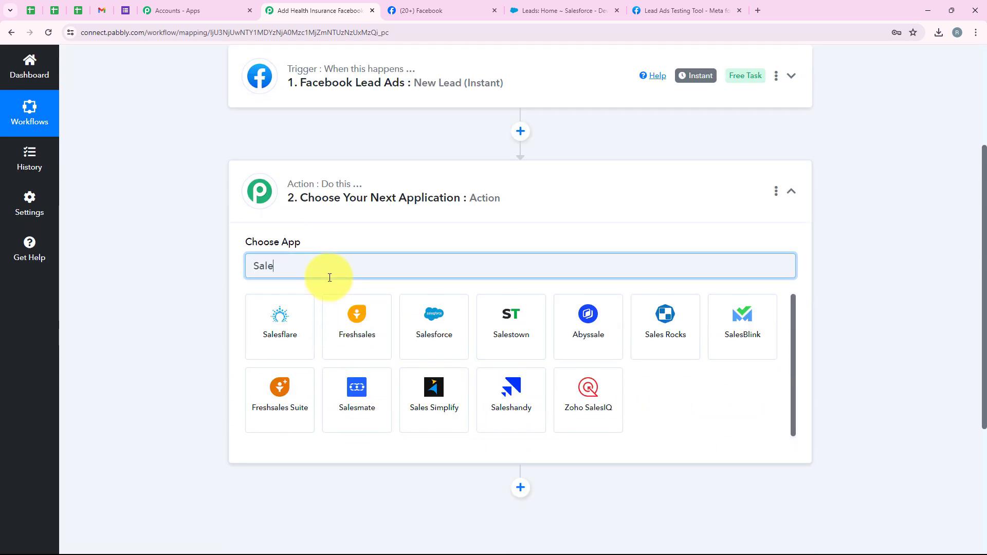
type("s")
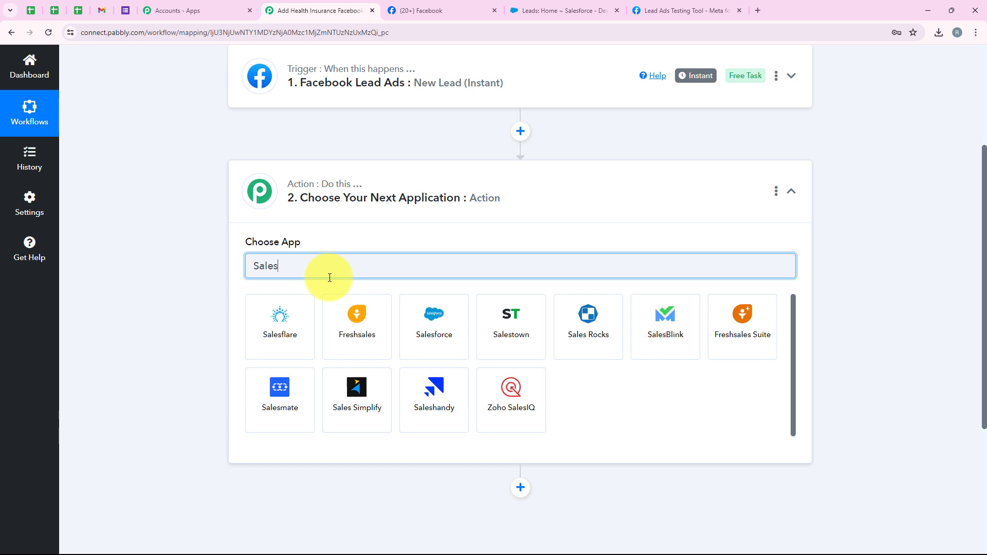
type("force")
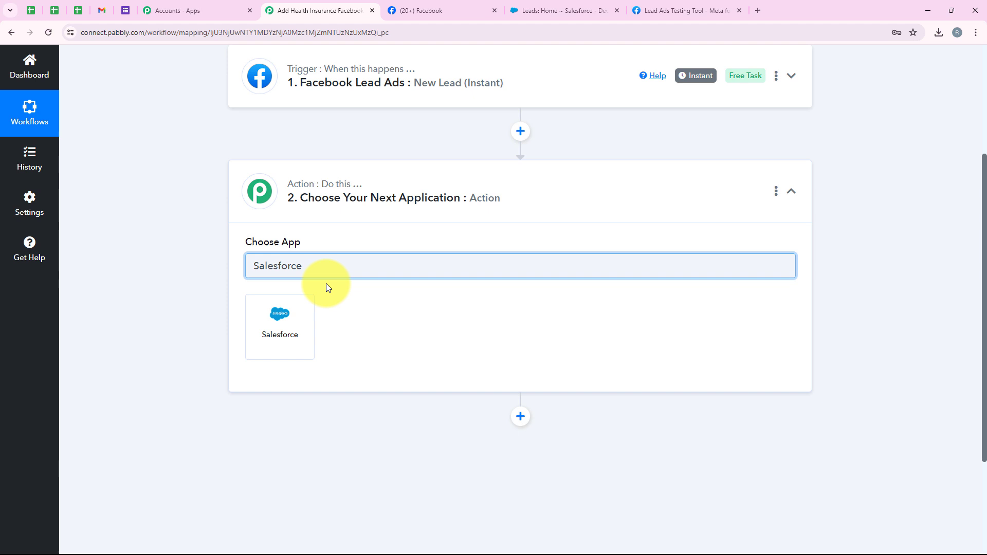
left_click(298, 342)
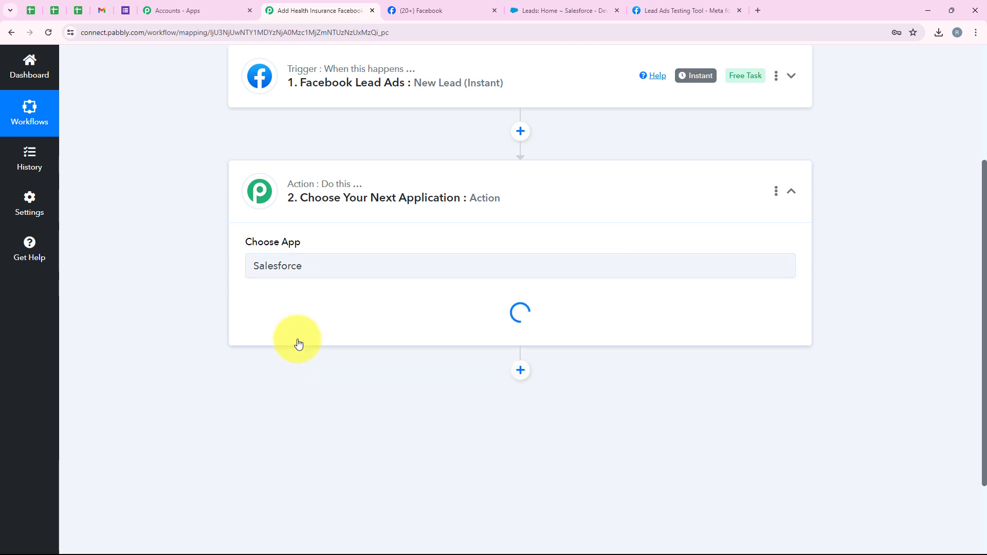
left_click(286, 319)
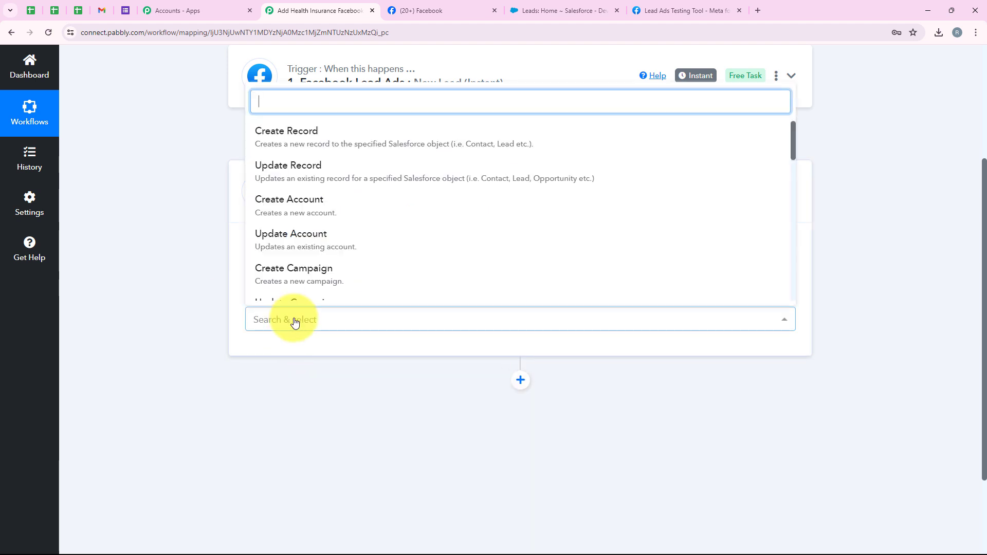
scroll(279, 224, "down", 1)
scroll(279, 224, "down", 5)
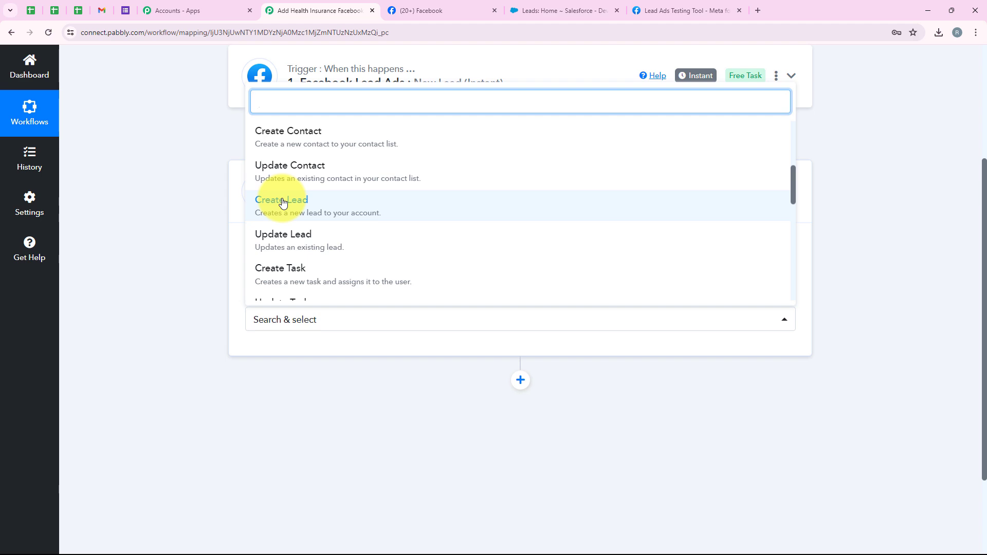
left_click(283, 202)
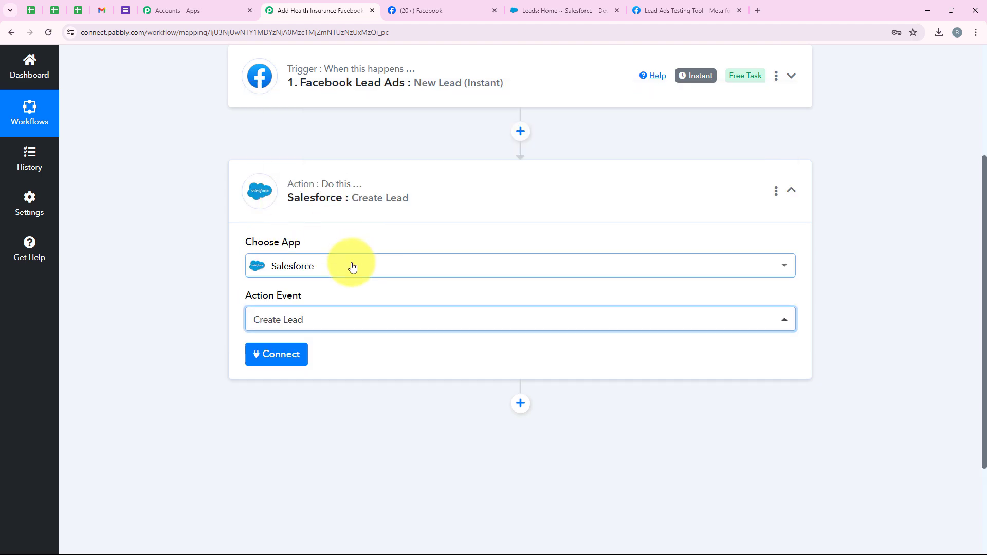
Step: Add a new Salesforce connection and allow Pabbly Connect access to the Salesforce account
left_click(287, 356)
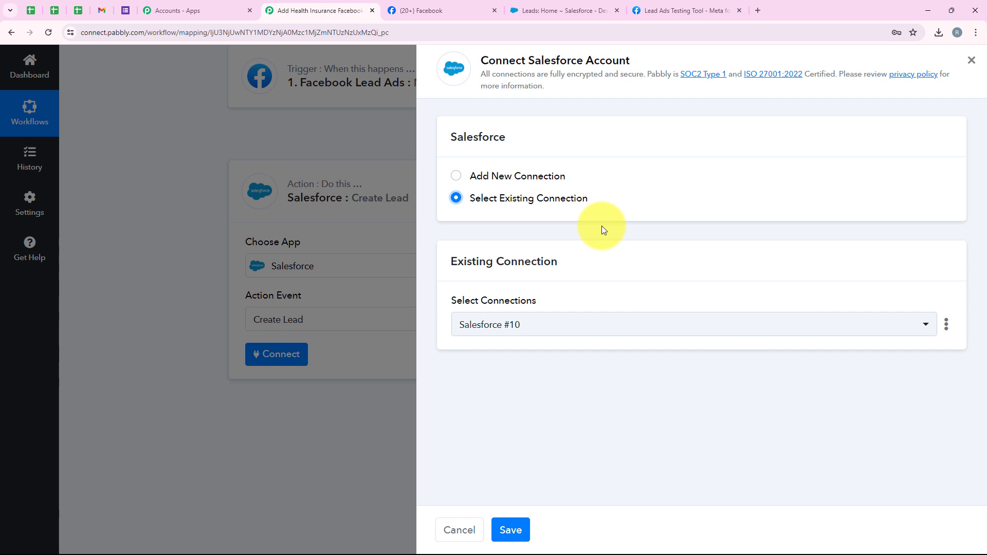
left_click(514, 175)
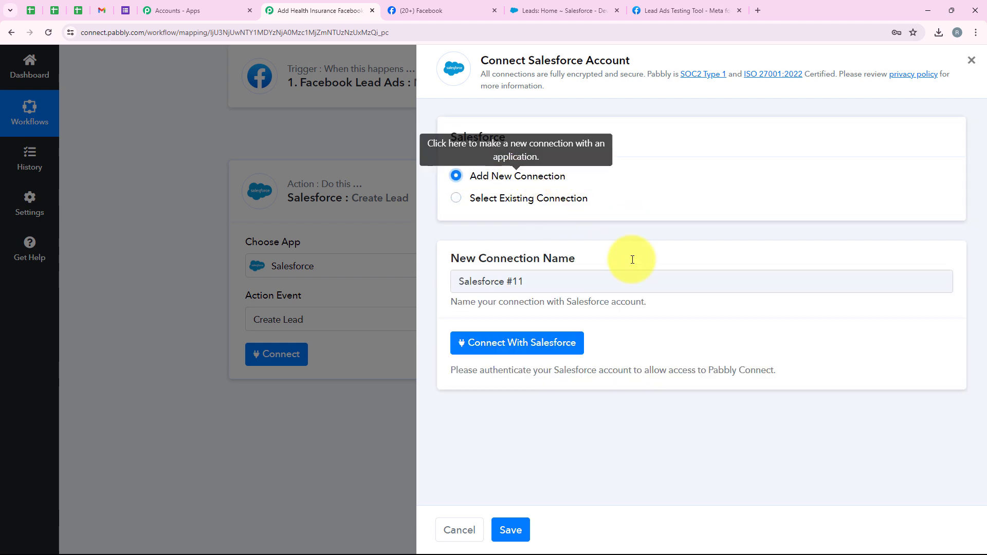
left_click(522, 343)
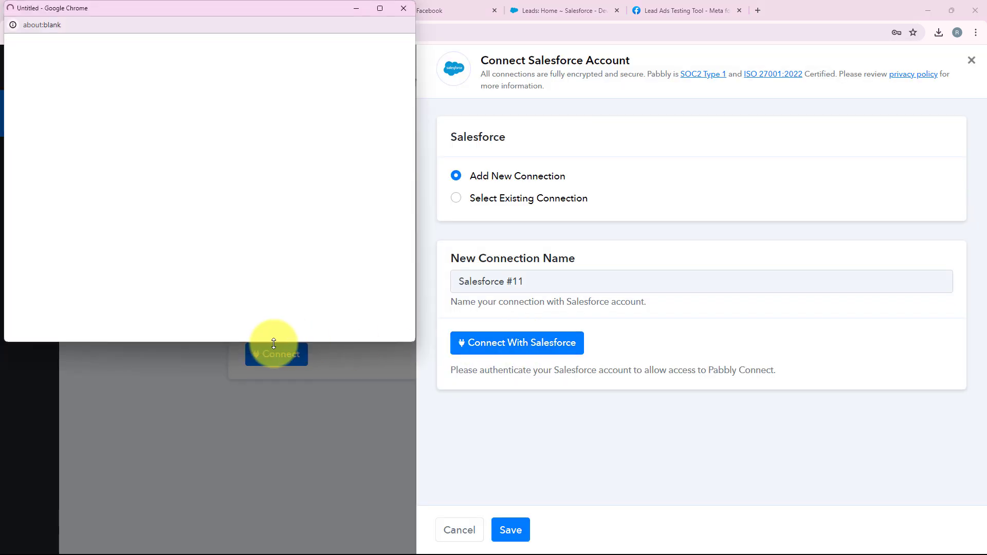
scroll(115, 198, "down", 2)
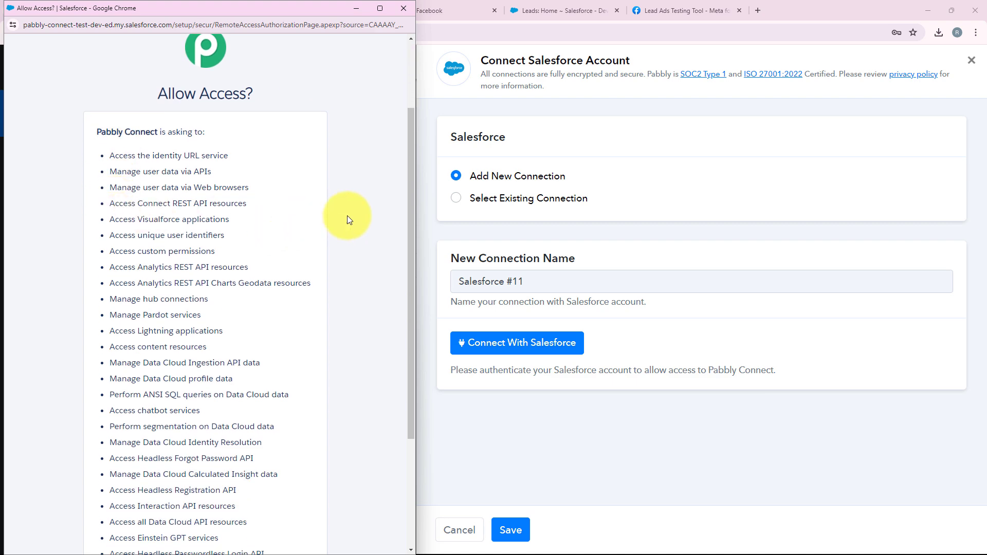
scroll(409, 214, "down", 4)
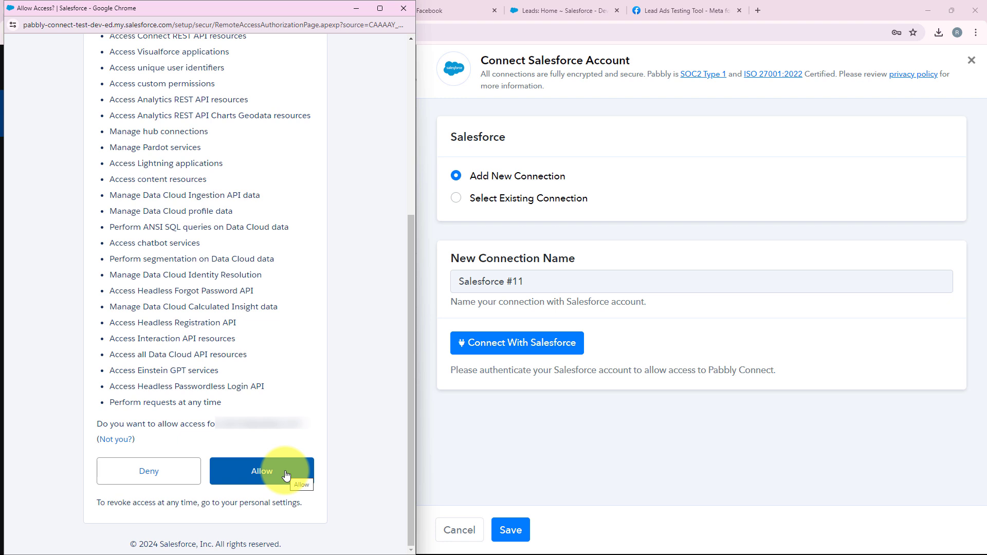
left_click(286, 475)
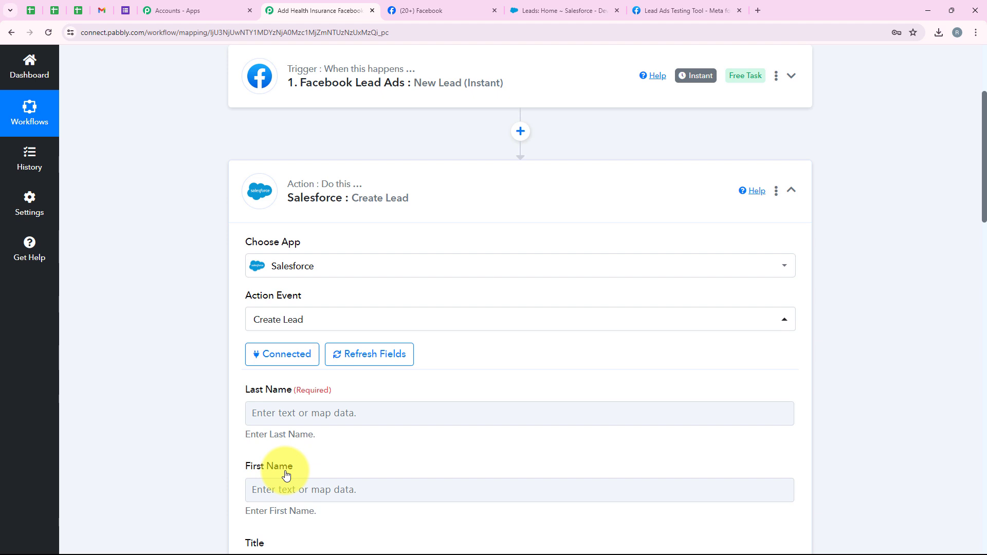
Step: Review the connected Create Lead form and bring up the Facebook lead data for Last Name
scroll(307, 316, "down", 4)
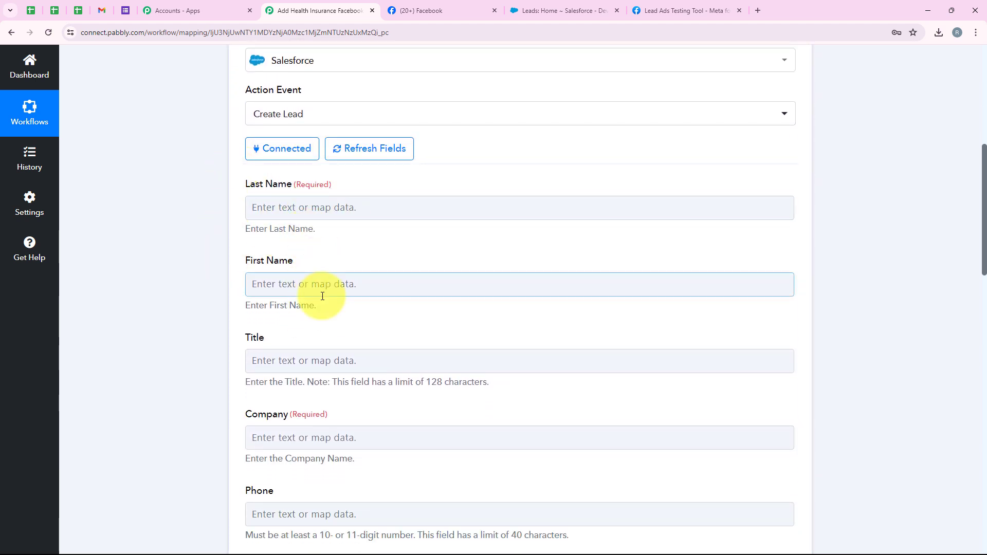
scroll(315, 292, "down", 4)
scroll(295, 349, "up", 3)
scroll(295, 353, "up", 3)
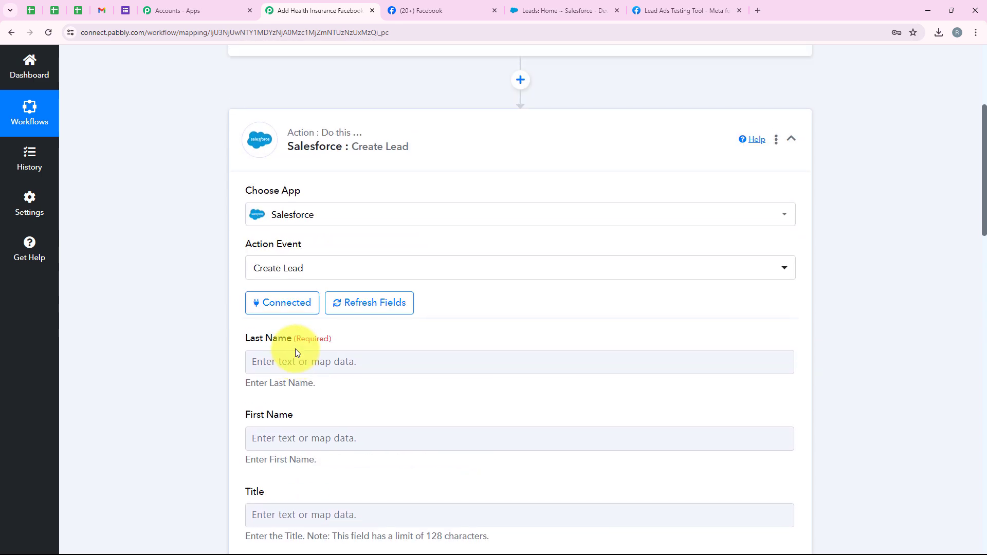
left_click(295, 320)
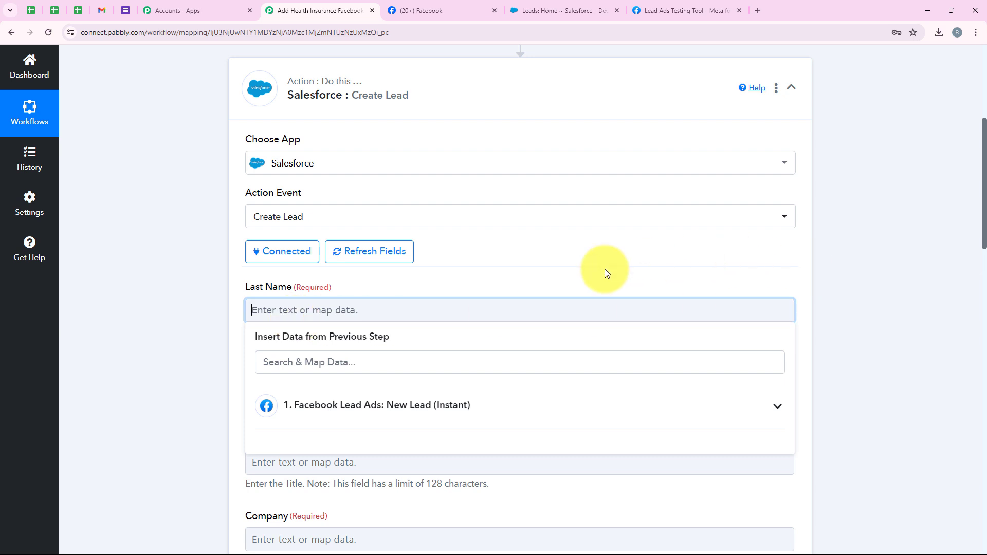
Step: Type 'User' into the Last Name field, then delete it again
left_click(184, 309)
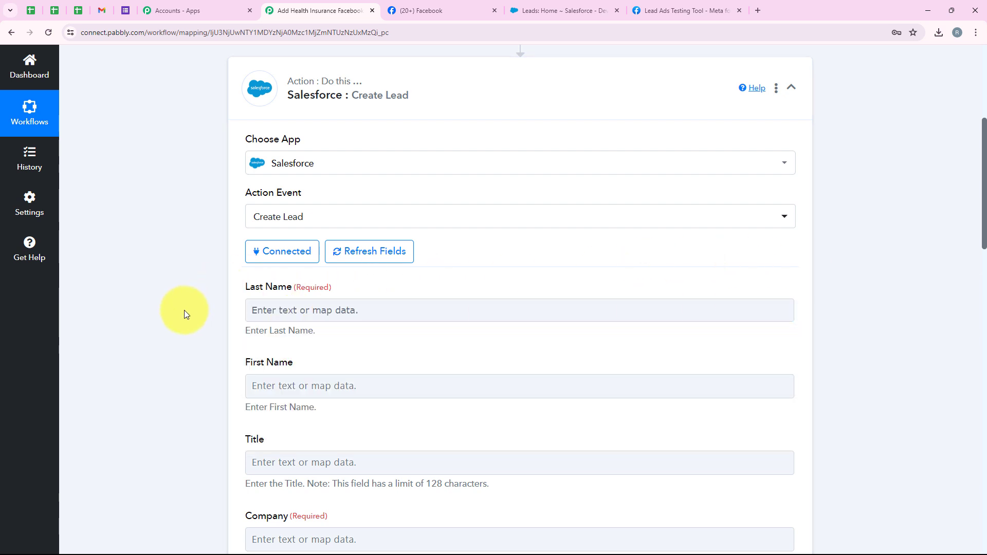
left_click(293, 311)
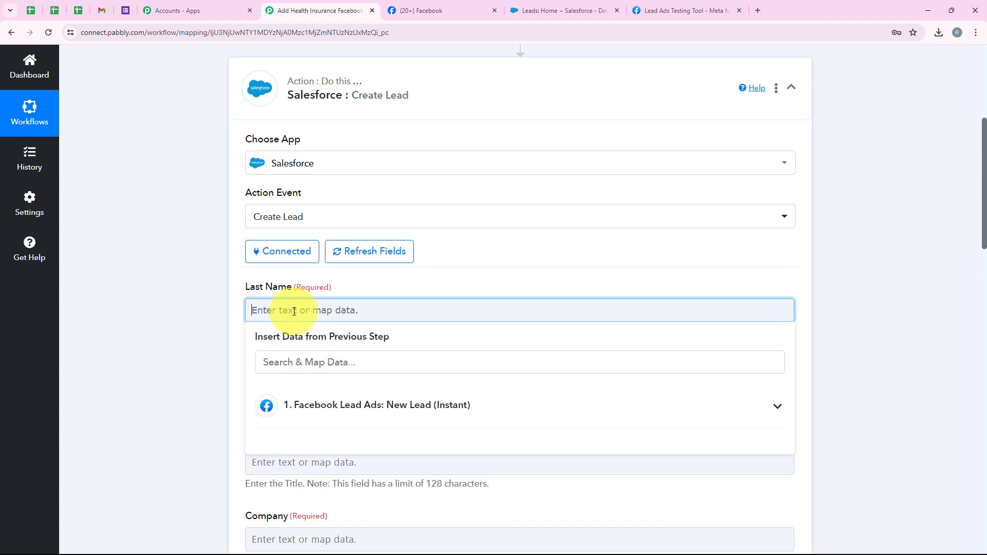
type("User")
left_click(247, 294)
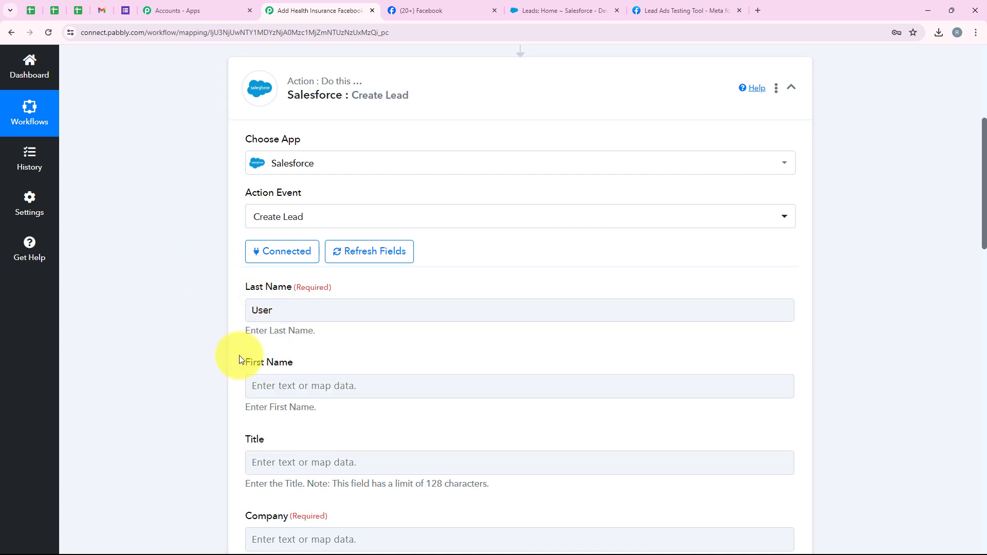
left_click_drag(287, 312, 248, 303)
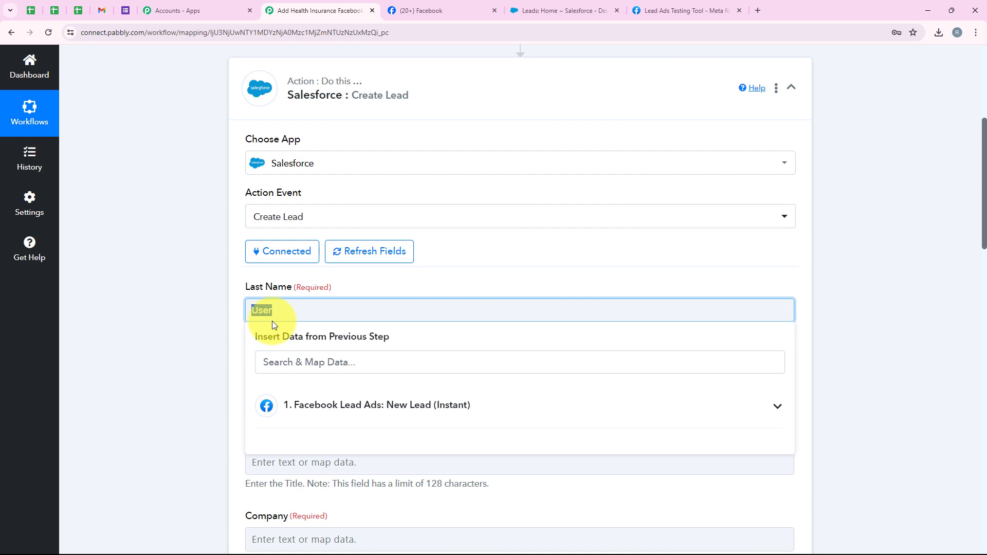
key("BackSpace")
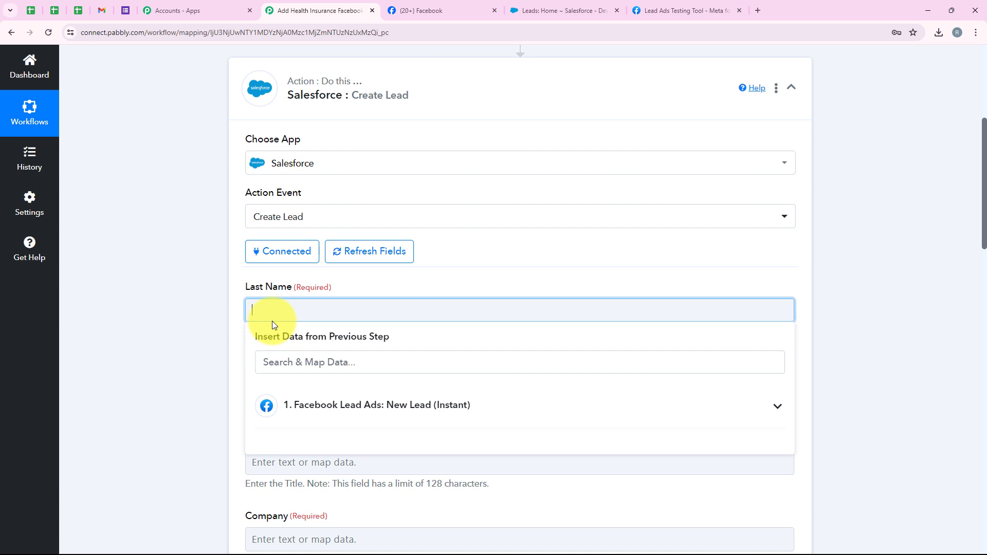
Step: Map the Facebook lead's Res4 Last Name value into the Last Name field
left_click(347, 423)
scroll(408, 360, "down", 2)
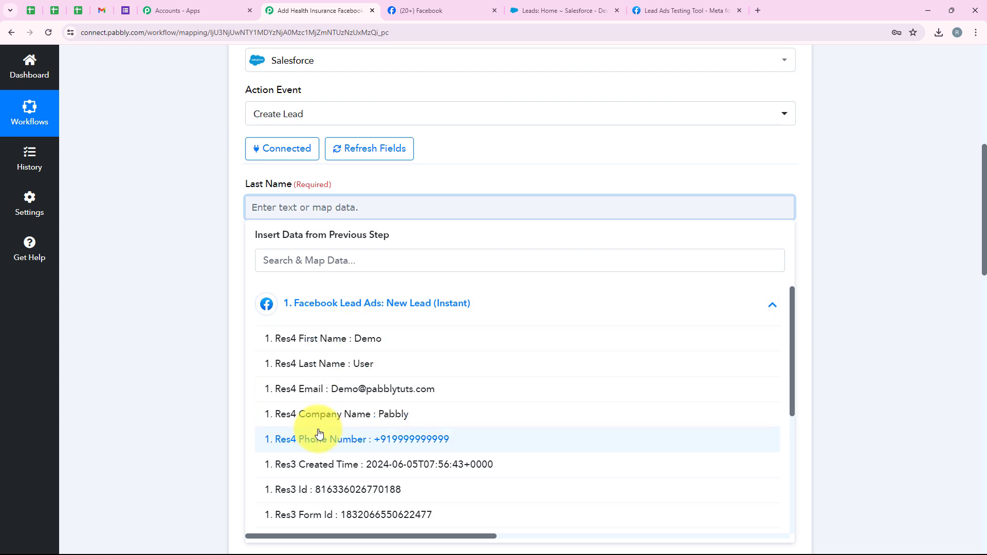
left_click(181, 275)
scroll(195, 279, "up", 1)
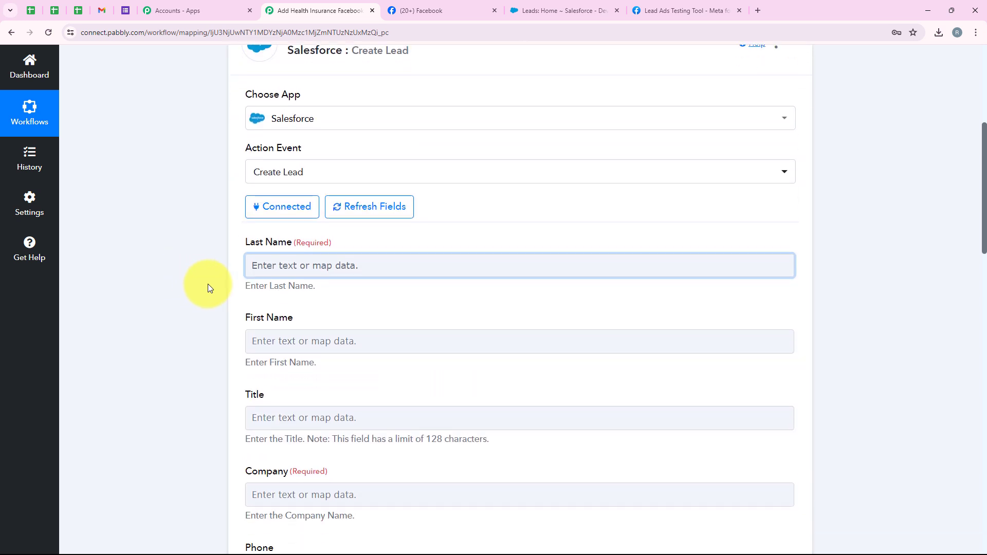
scroll(208, 284, "down", 2)
left_click(260, 154)
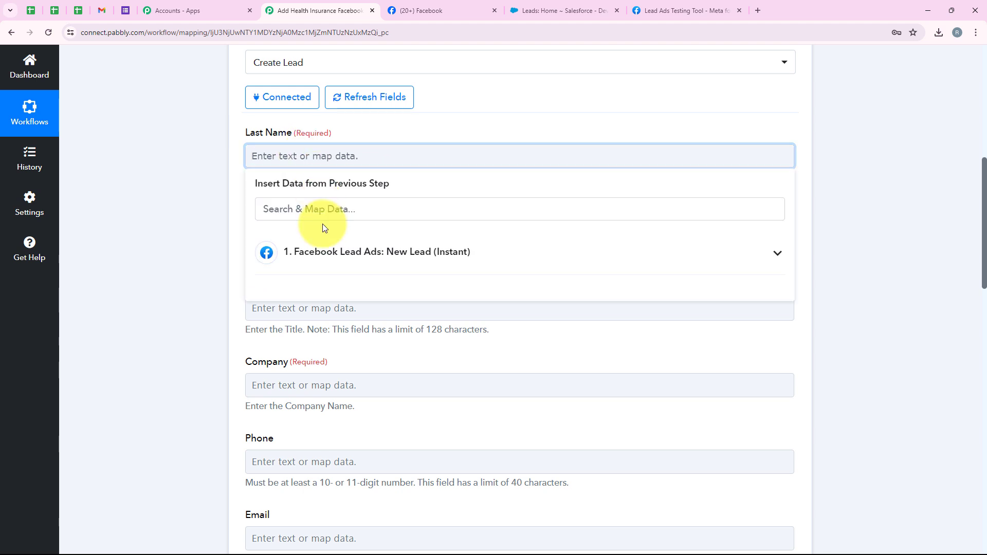
left_click(320, 210)
type("las")
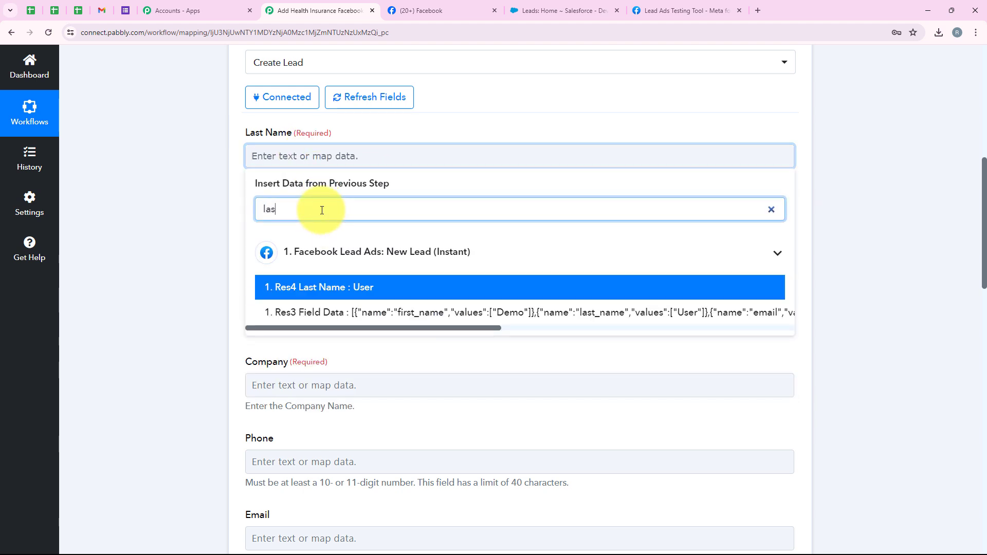
type("t")
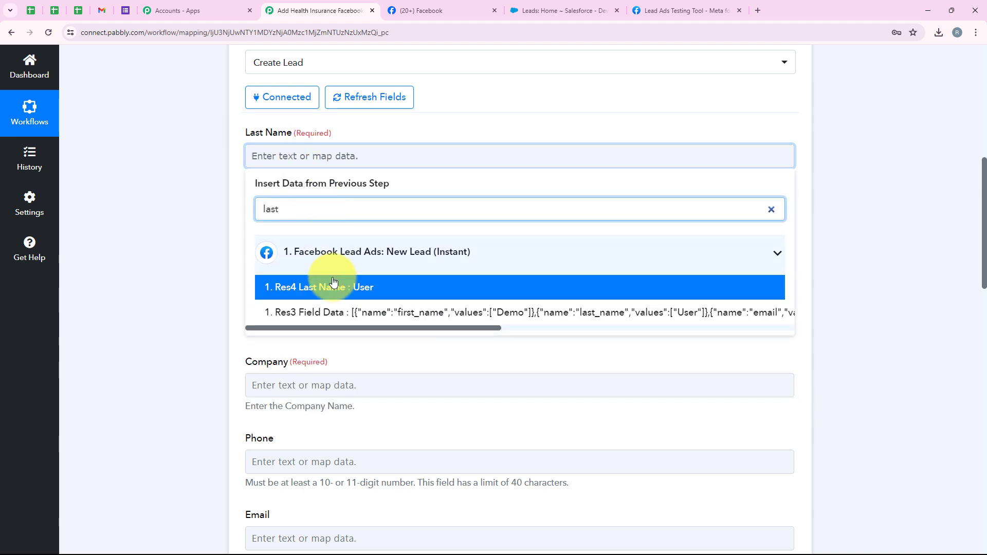
left_click(272, 285)
Step: Map the Facebook lead's Res4 First Name value into the First Name field
scroll(208, 265, "down", 1)
scroll(208, 264, "down", 1)
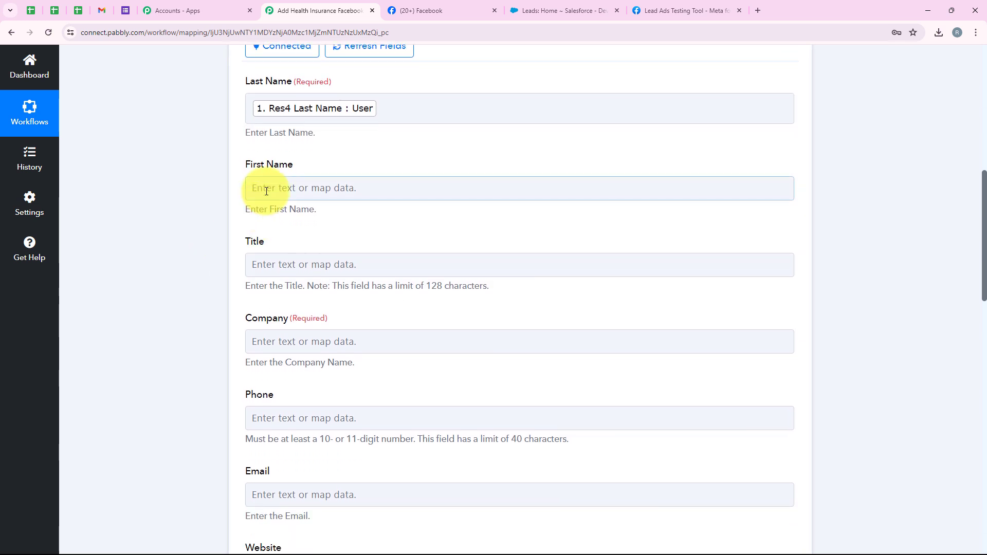
left_click(260, 188)
left_click(282, 231)
type("first")
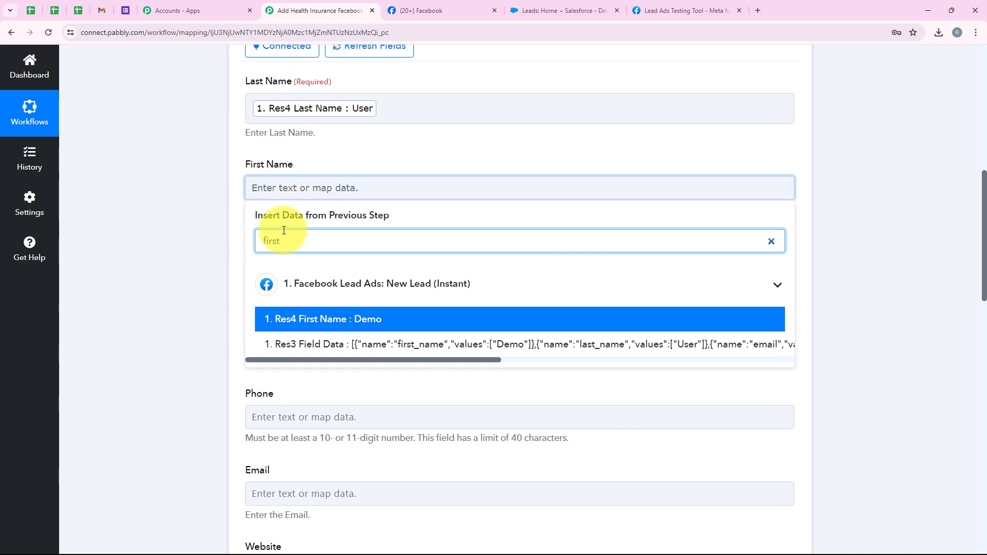
left_click(285, 319)
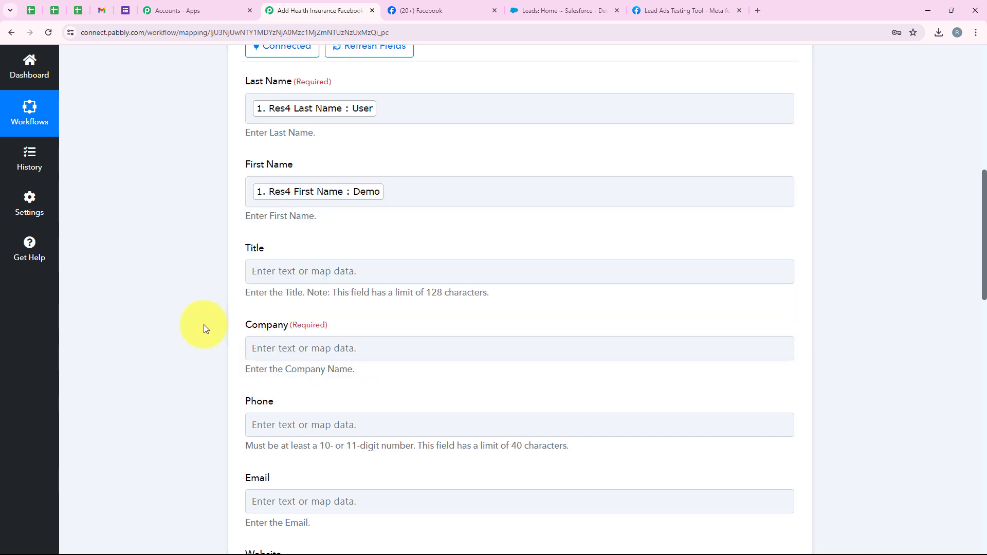
scroll(204, 325, "down", 1)
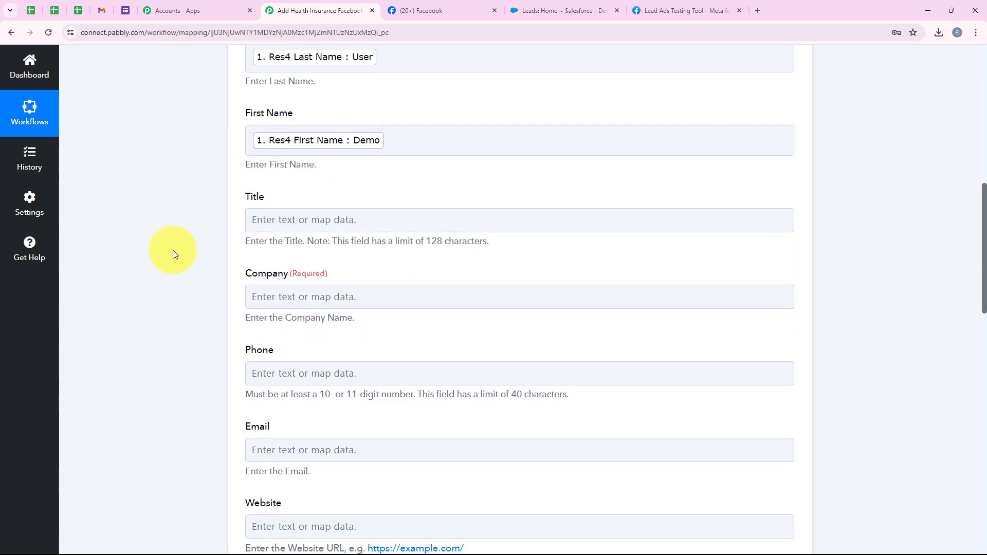
scroll(278, 270, "up", 1)
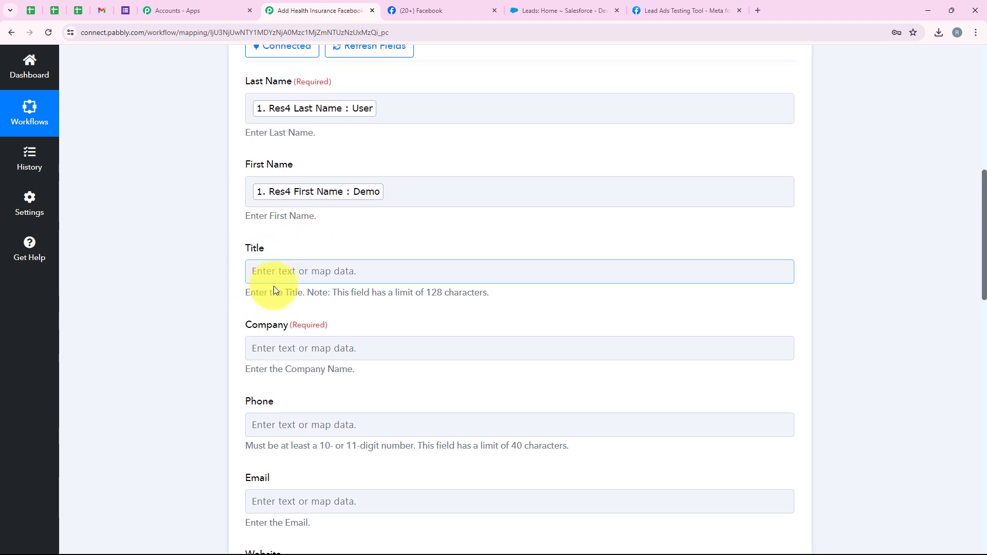
scroll(260, 270, "down", 3)
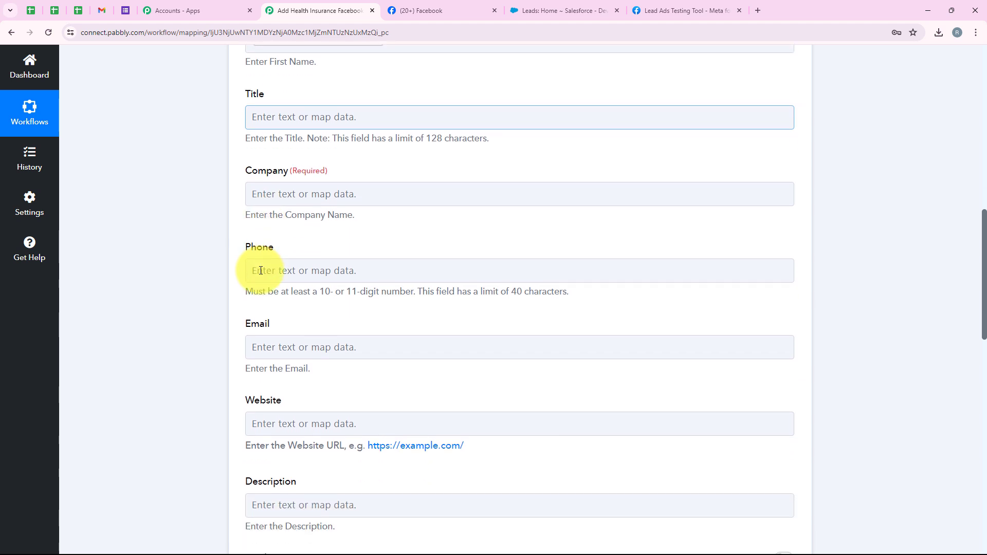
Step: Map the Facebook lead's company name into the Company field
left_click(264, 194)
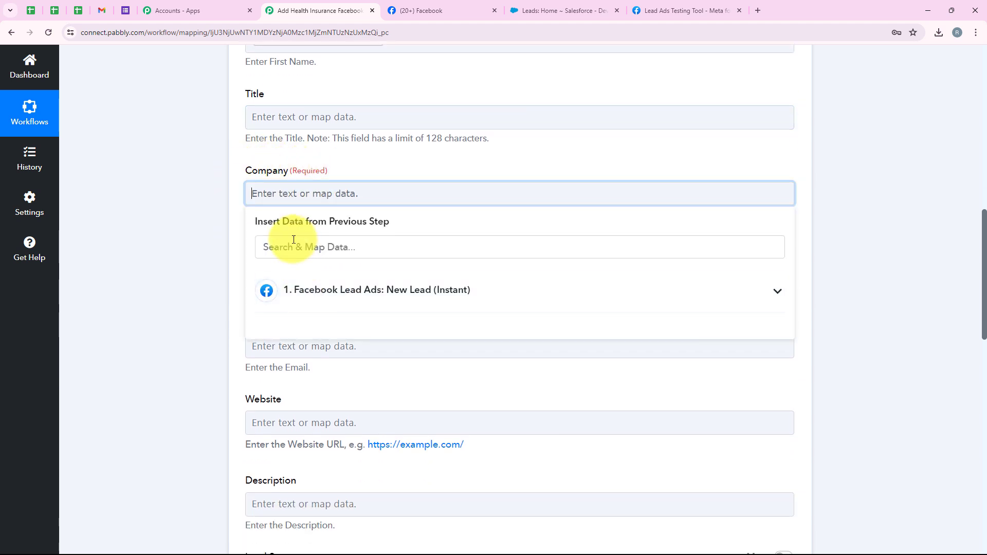
left_click(297, 240)
type("Comp")
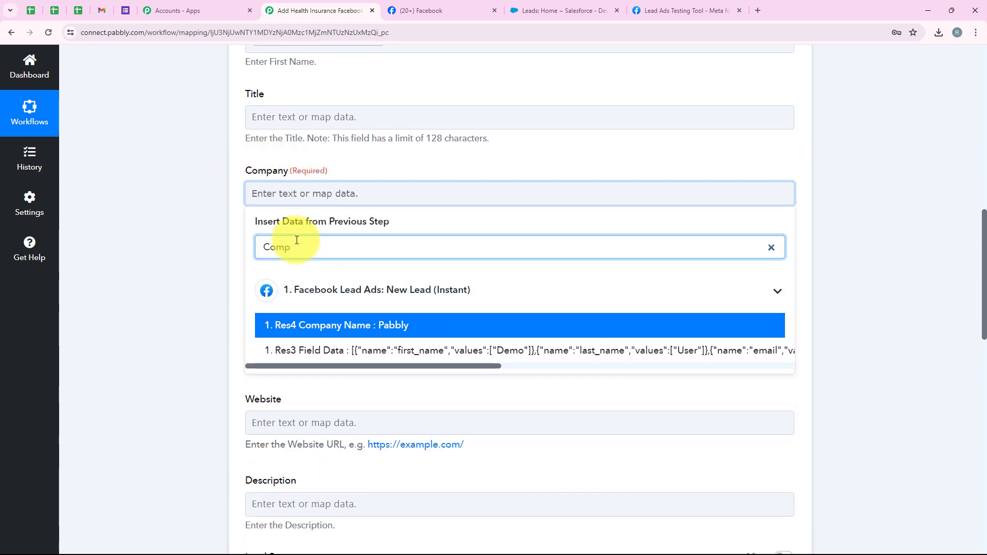
left_click(340, 332)
left_click(165, 300)
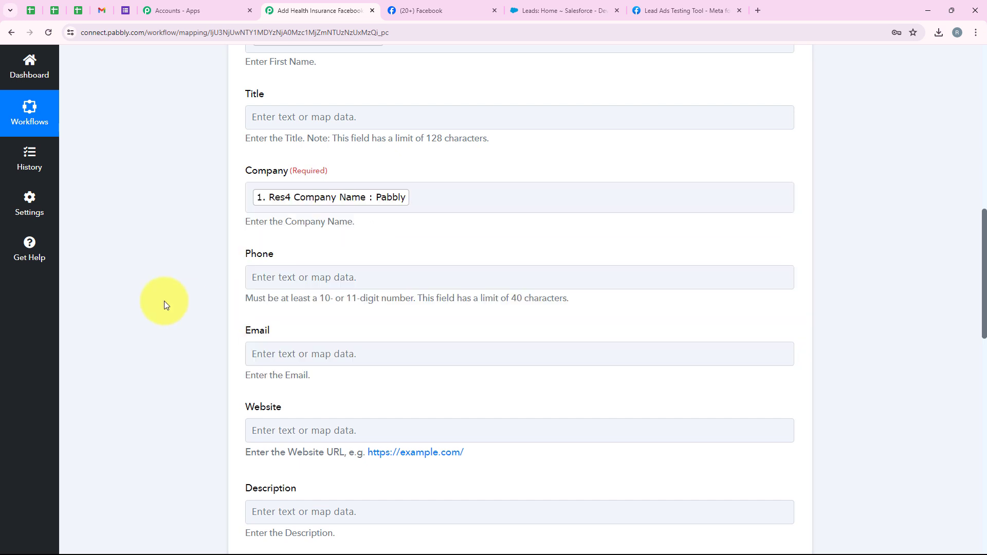
Step: Map the Facebook lead's phone number into the Phone field
scroll(164, 301, "down", 2)
left_click(256, 175)
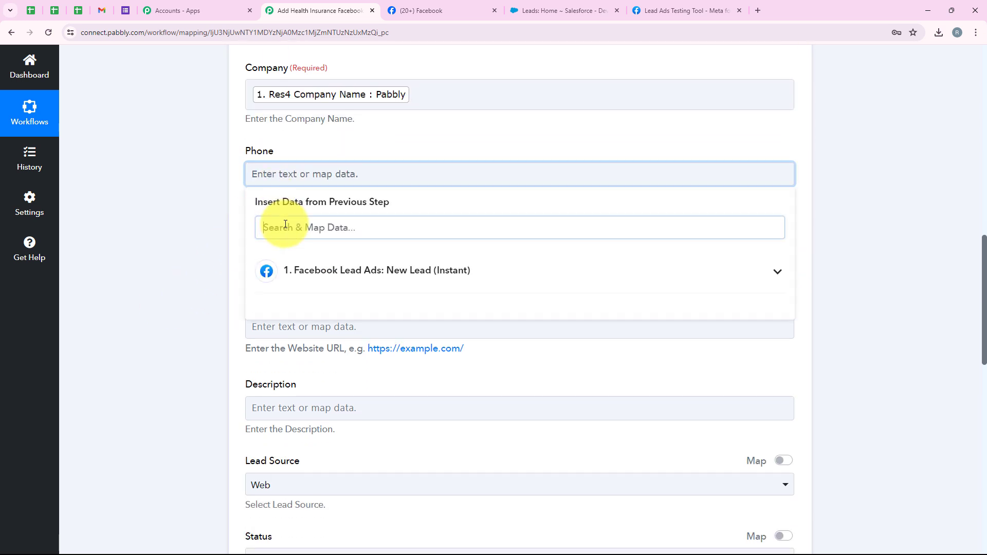
left_click(285, 226)
key("Return")
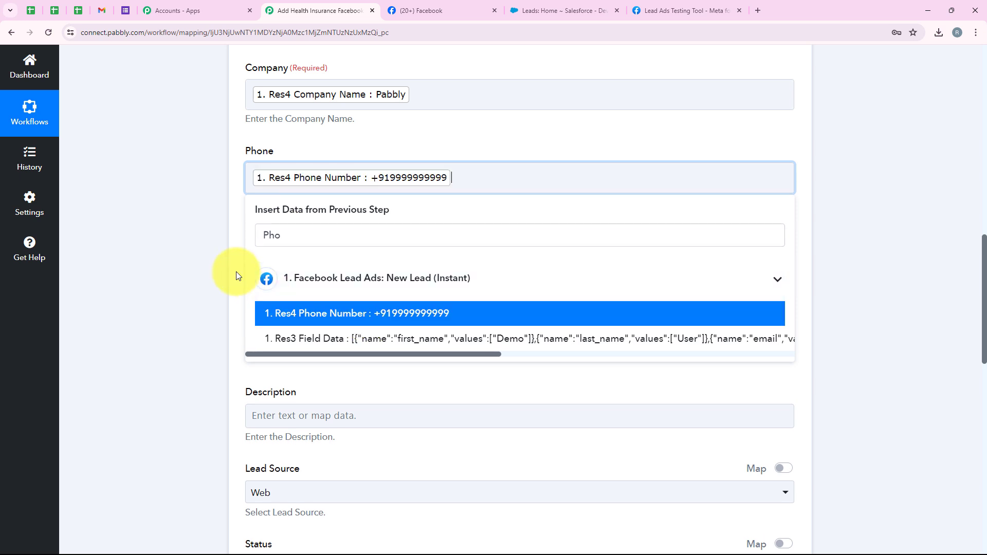
Step: Map the Facebook lead's Res4 Email value into the Email field
left_click(197, 260)
scroll(226, 237, "down", 1)
left_click(256, 211)
left_click(298, 264)
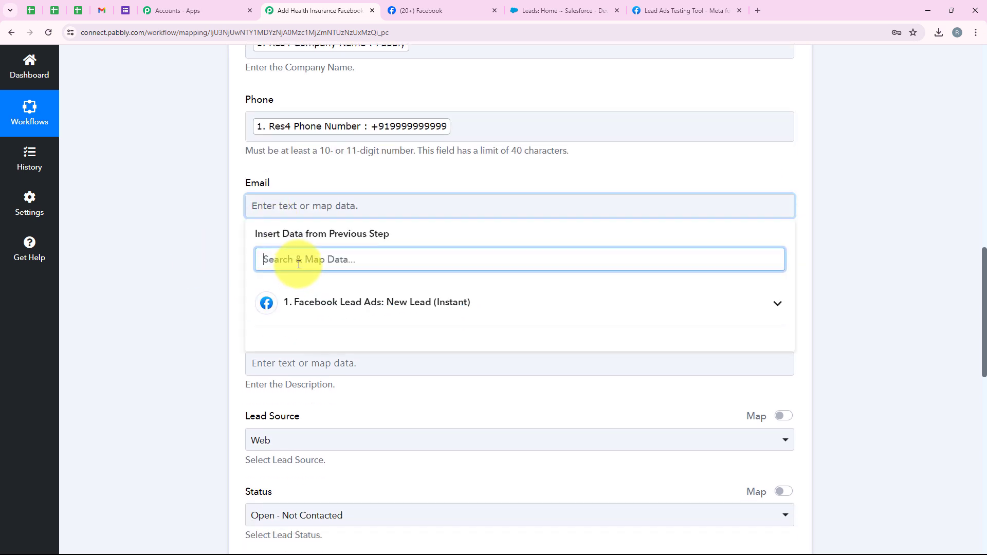
type("Email")
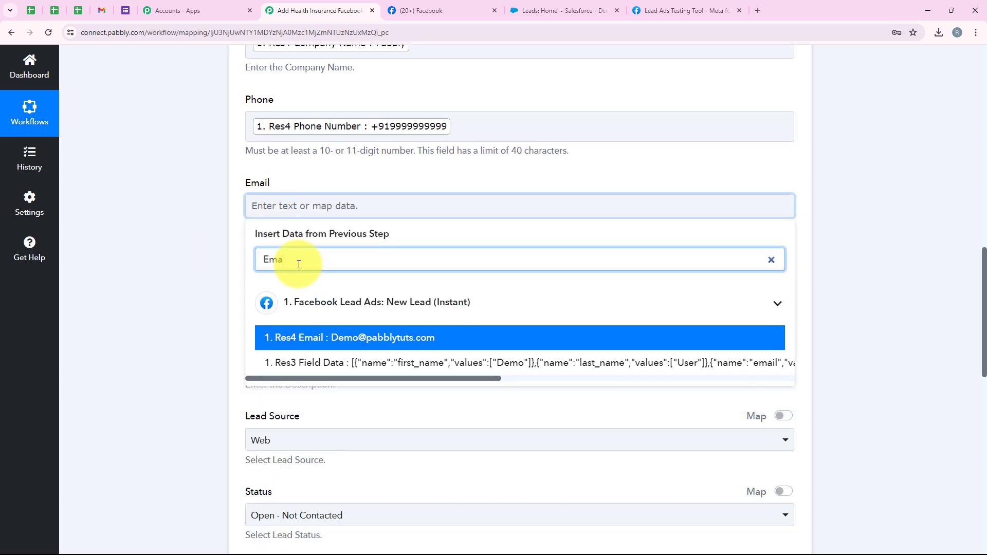
left_click(342, 332)
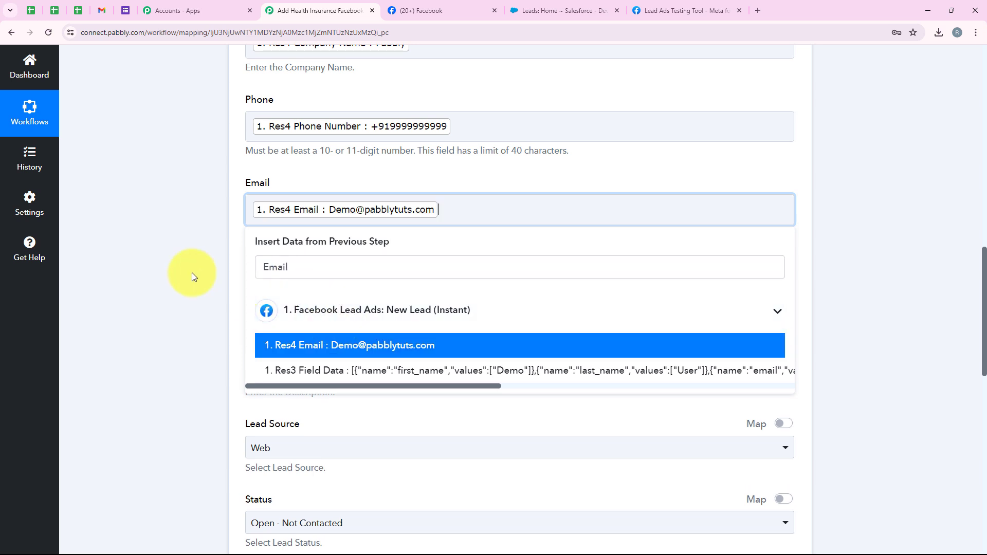
left_click(170, 275)
scroll(170, 276, "down", 2)
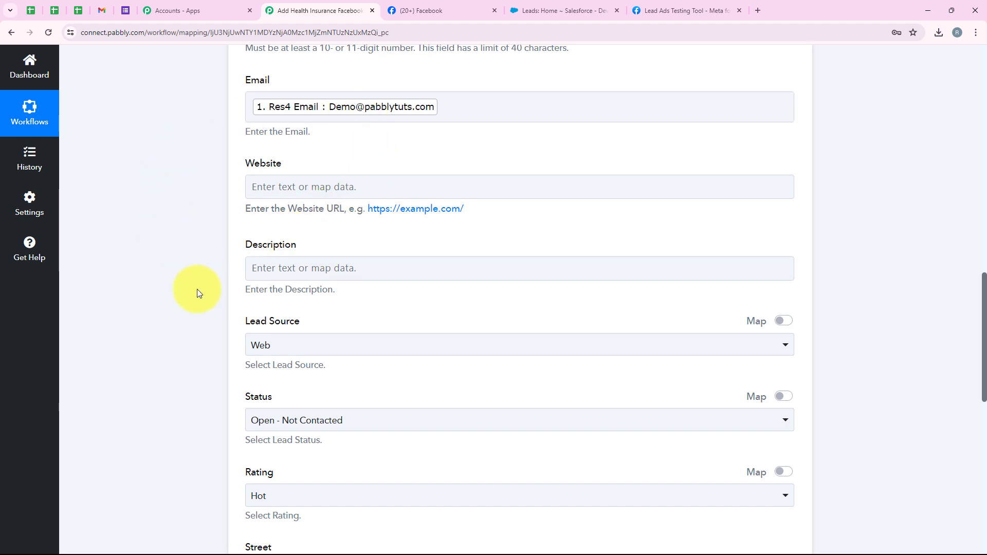
Step: Set the lead's Lead Source to Web and Status to Open - Not Contacted
scroll(204, 295, "down", 4)
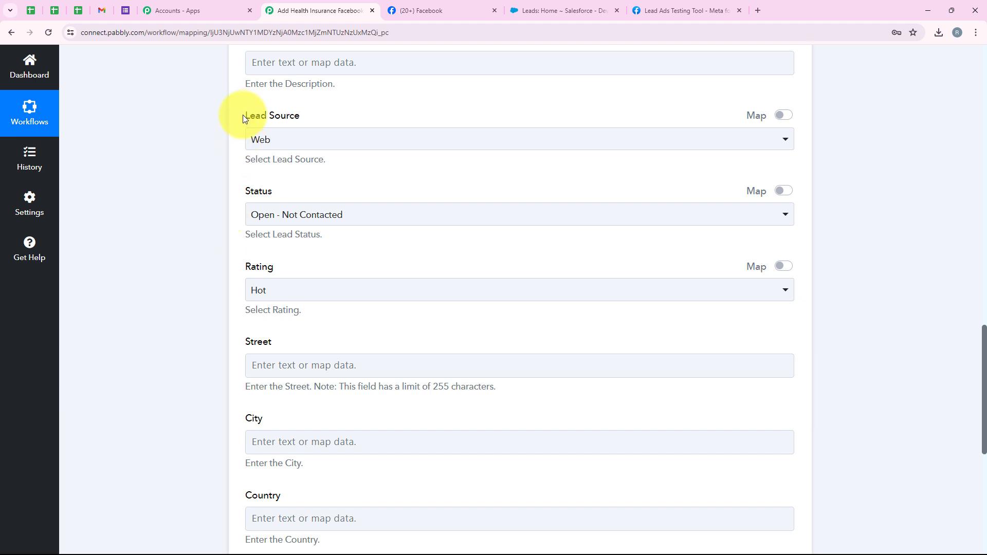
left_click_drag(252, 117, 309, 115)
left_click(314, 136)
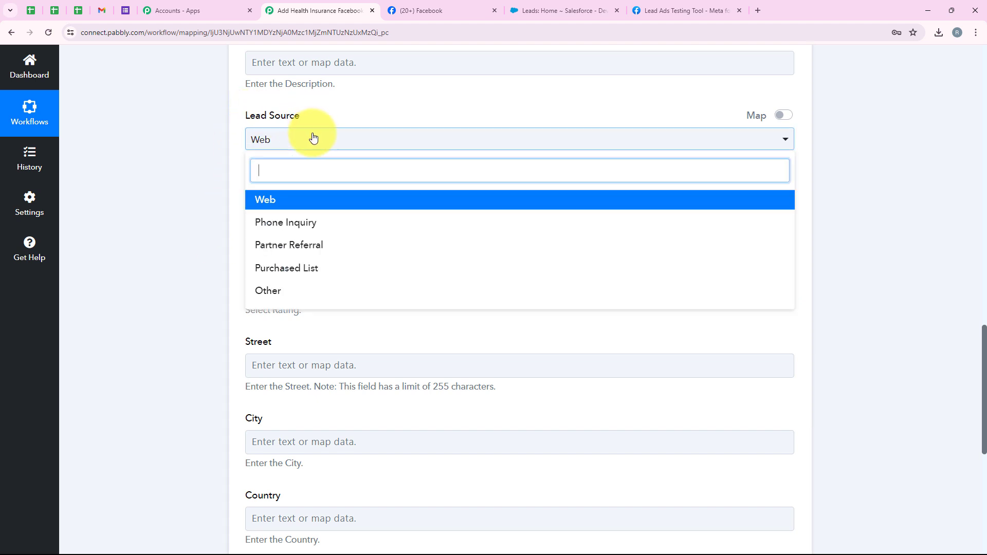
left_click(301, 198)
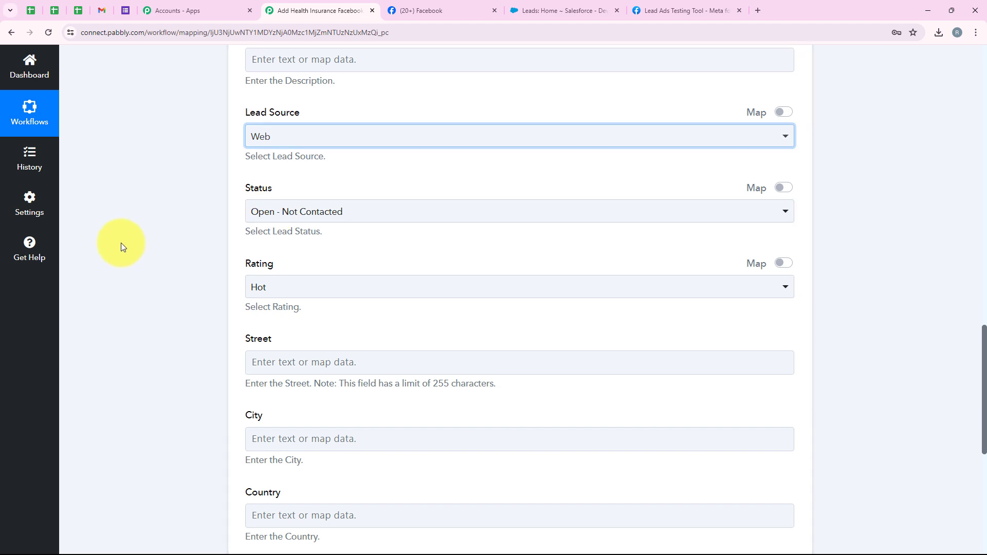
scroll(330, 141, "down", 1)
left_click(286, 155)
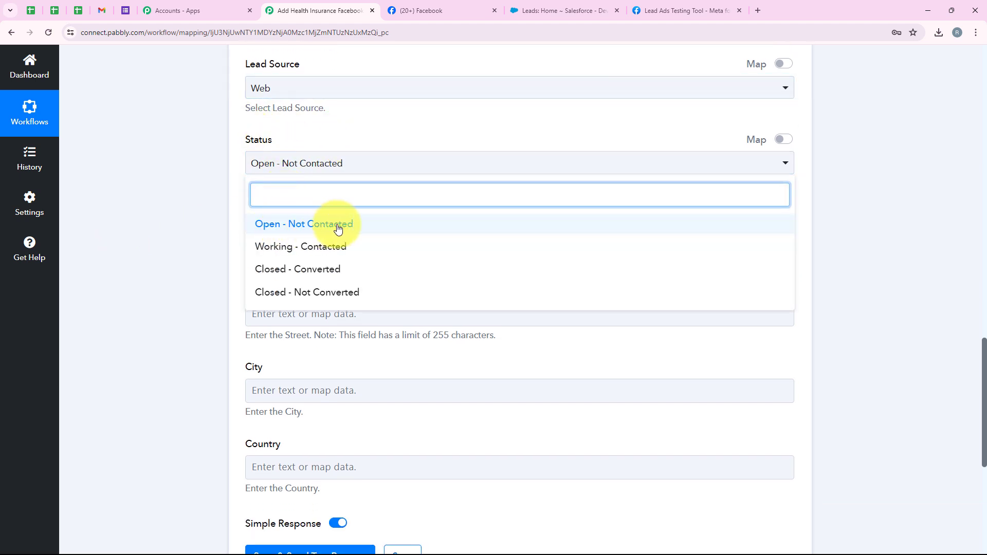
left_click(193, 214)
Step: Set the lead's Rating to Hot
scroll(194, 214, "down", 2)
double_click(266, 116)
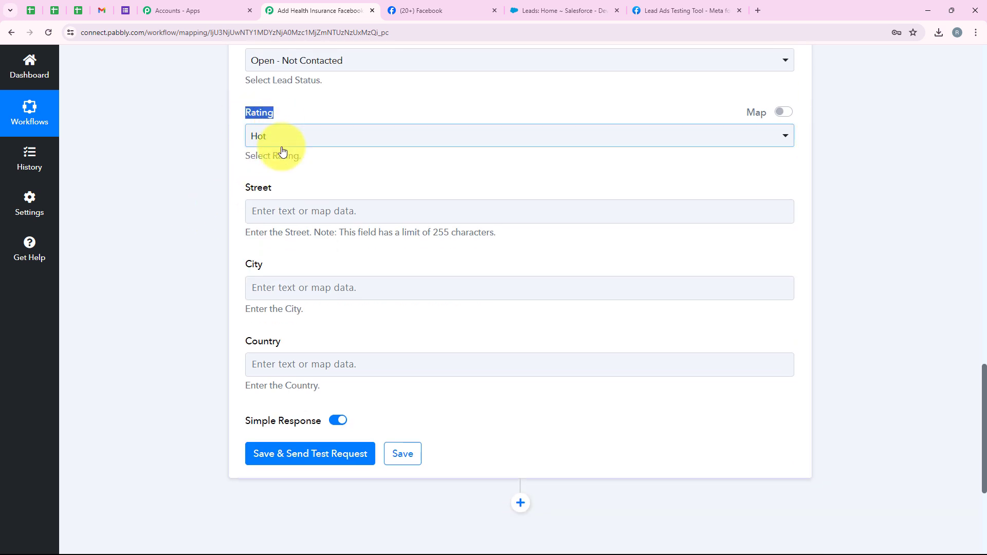
left_click(280, 142)
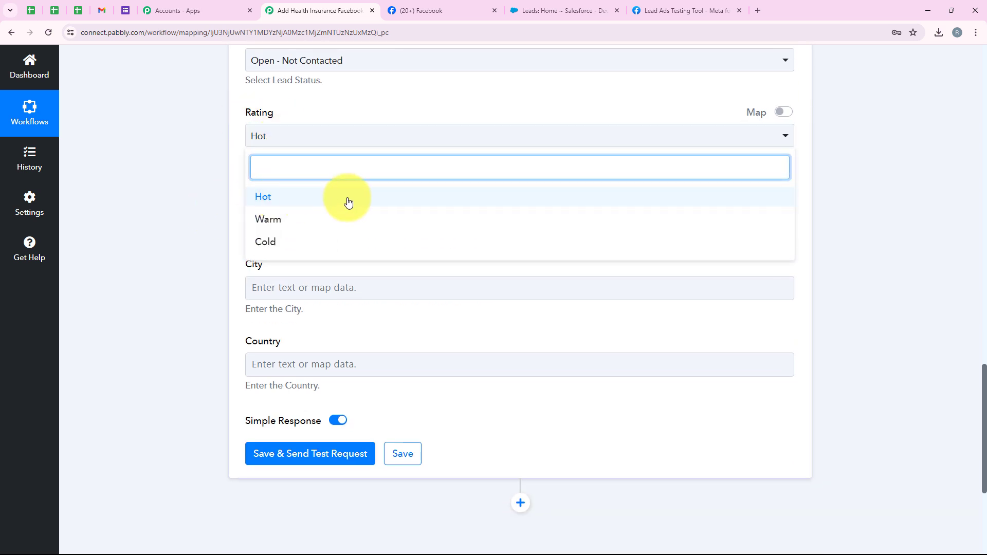
left_click(175, 276)
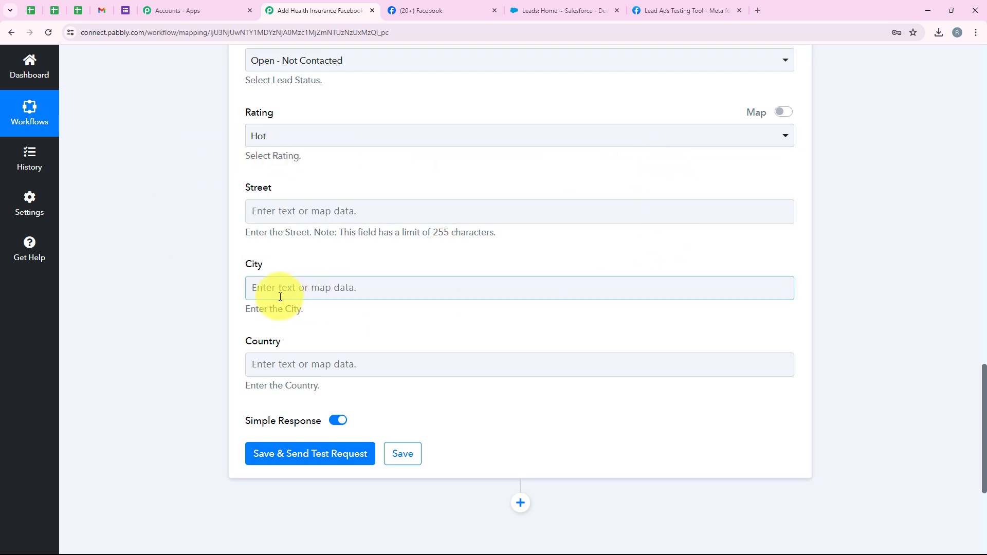
scroll(232, 379, "down", 1)
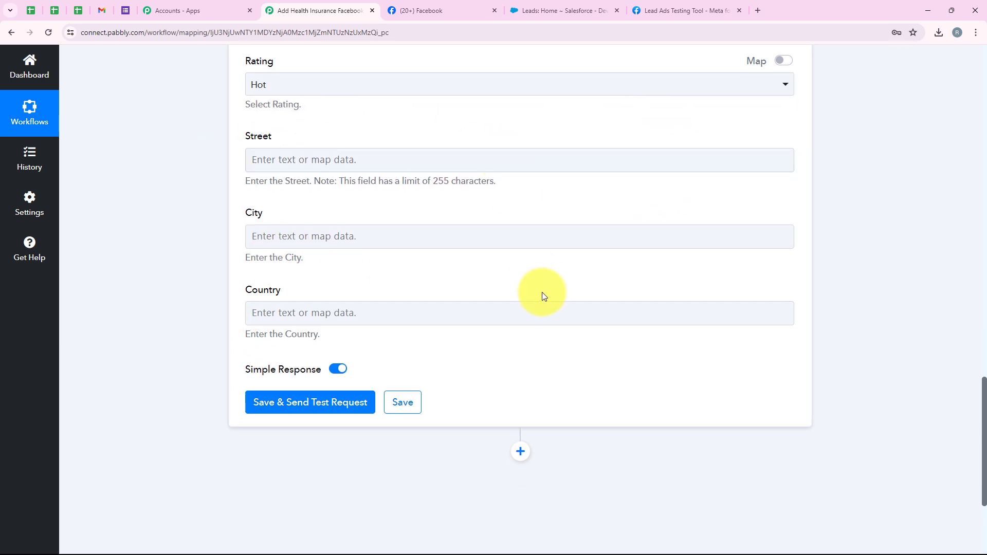
scroll(542, 297, "down", 3)
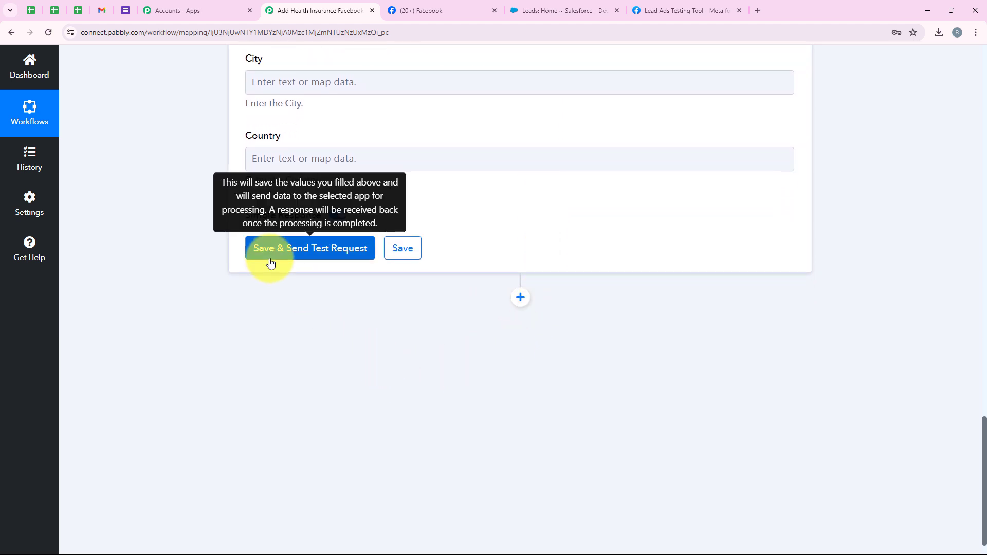
Step: Save the Create Lead step with a test request and check the returned lead Id and Success 1
left_click(271, 263)
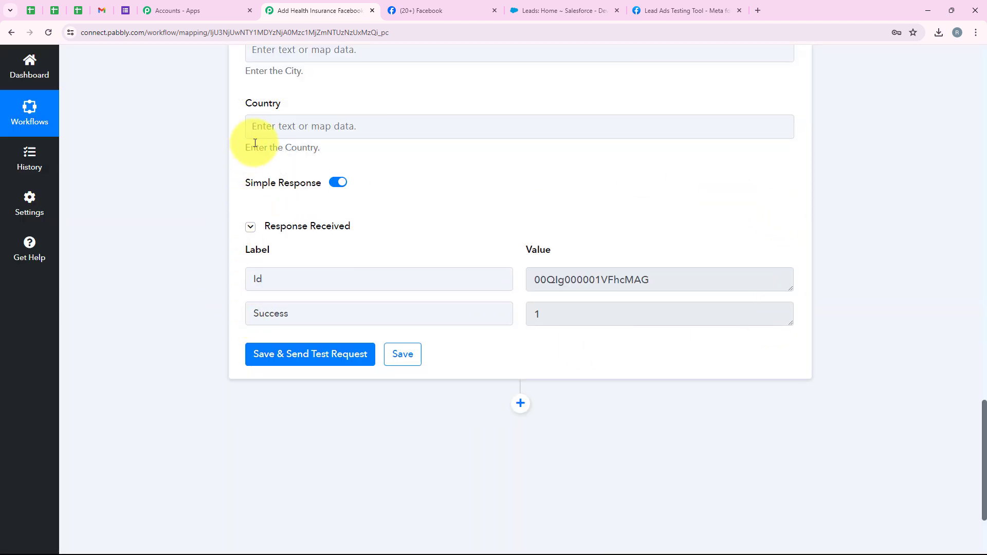
scroll(290, 166, "up", 1)
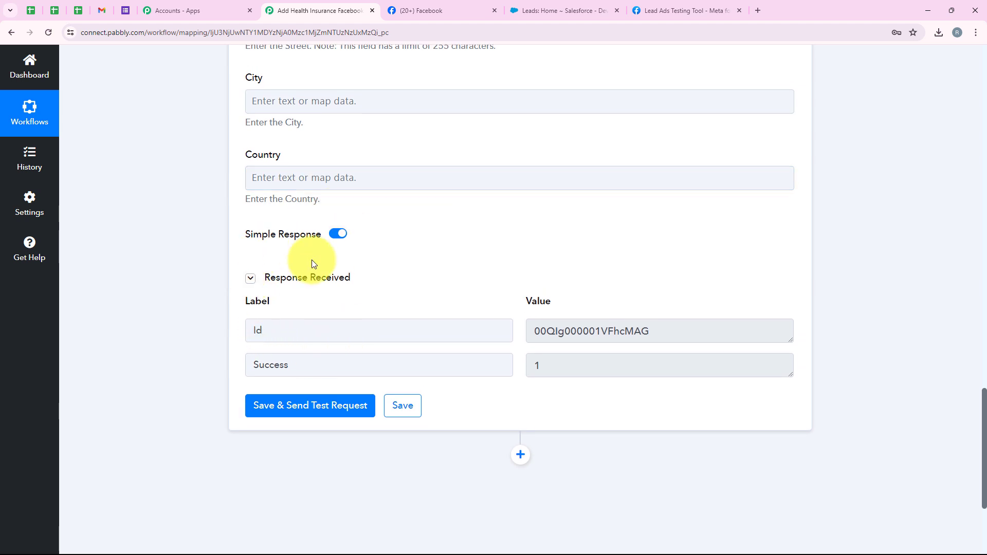
scroll(140, 358, "down", 1)
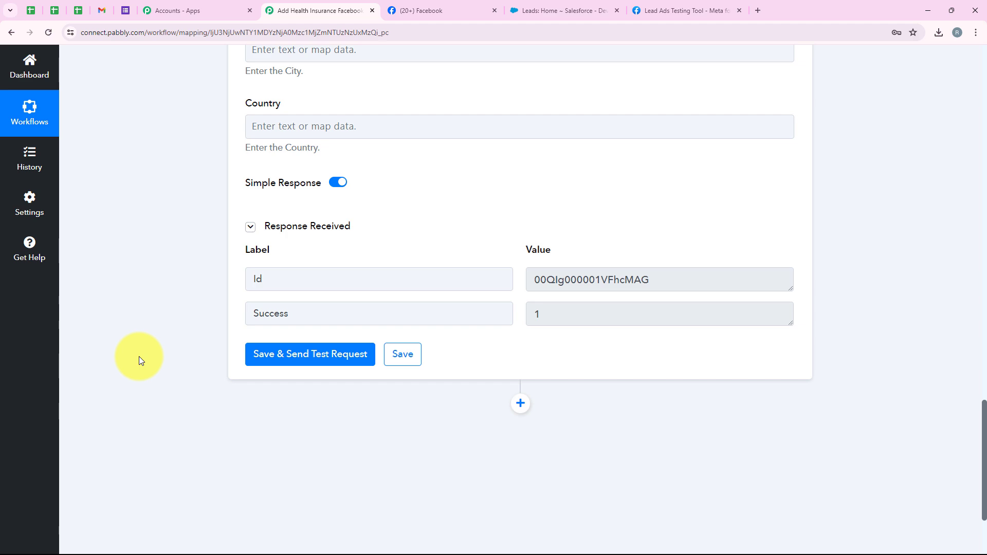
scroll(140, 360, "up", 3)
scroll(139, 357, "up", 11)
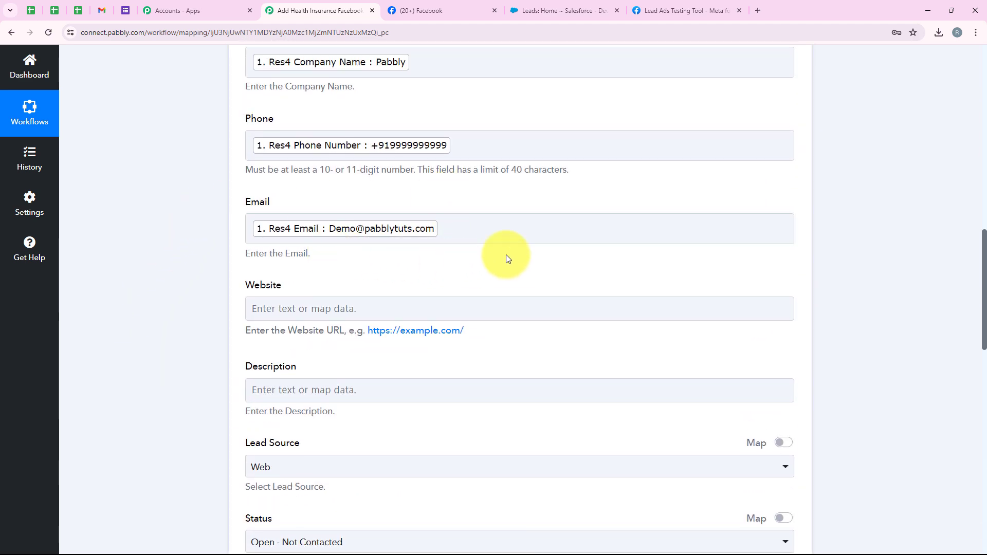
scroll(249, 281, "down", 11)
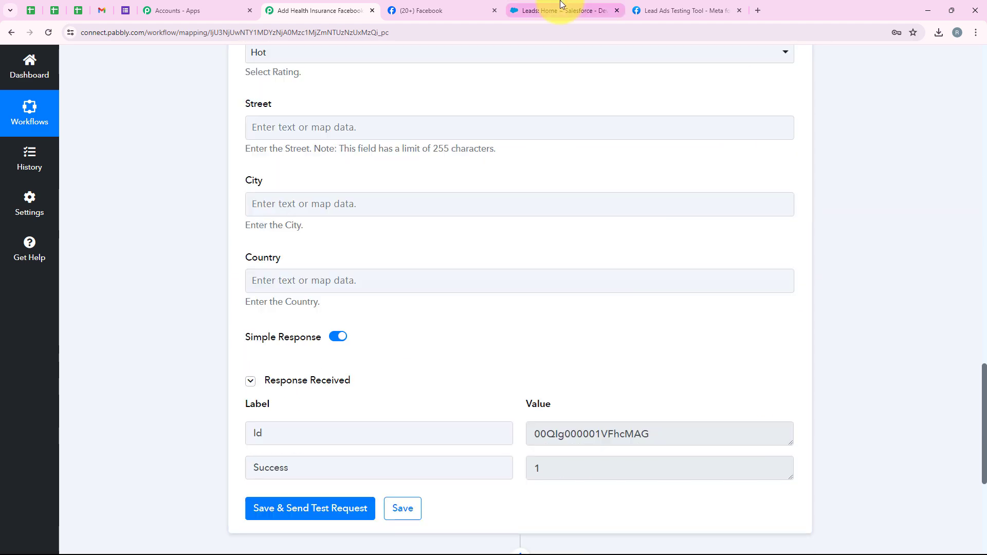
Step: In Salesforce, search for the test lead's e-mail address and open the Demo User lead
left_click(560, 6)
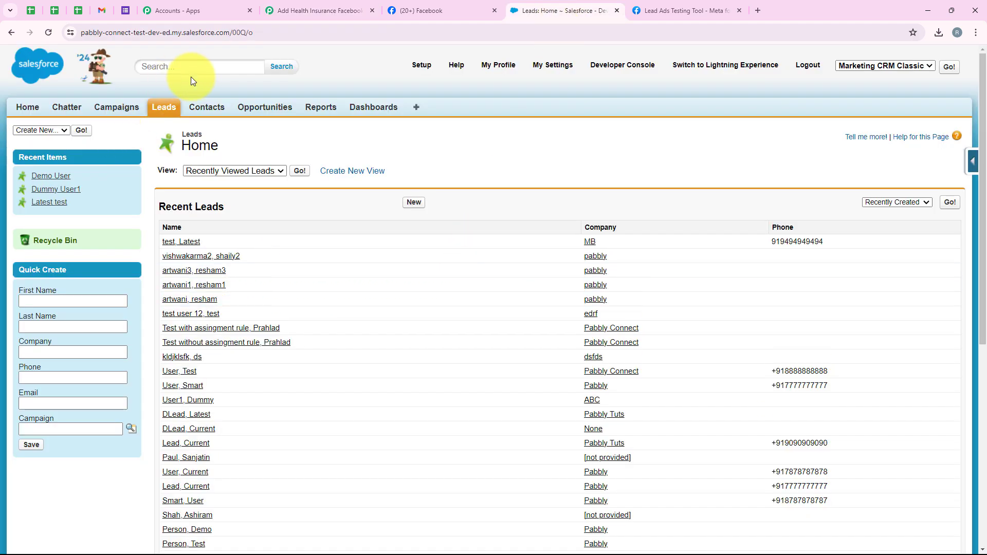
left_click(204, 66)
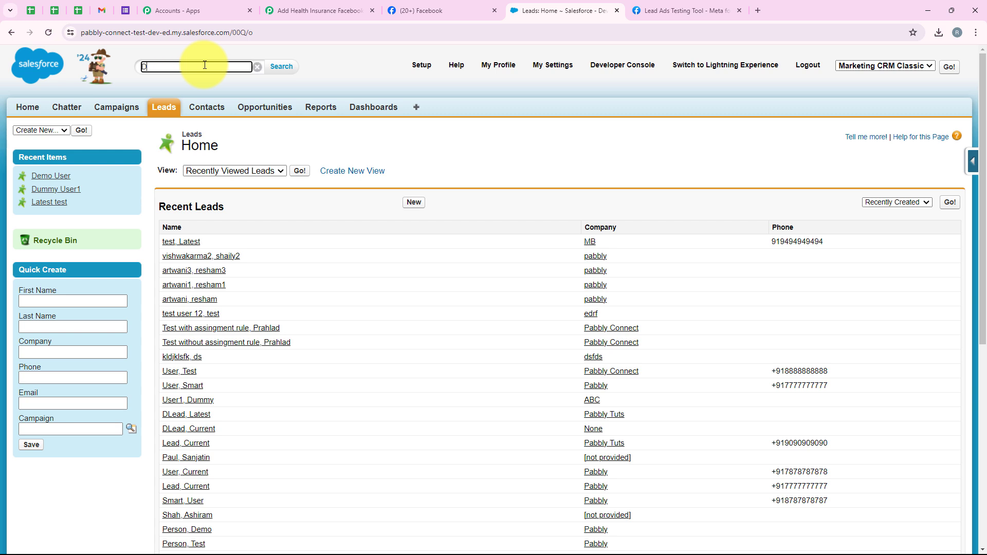
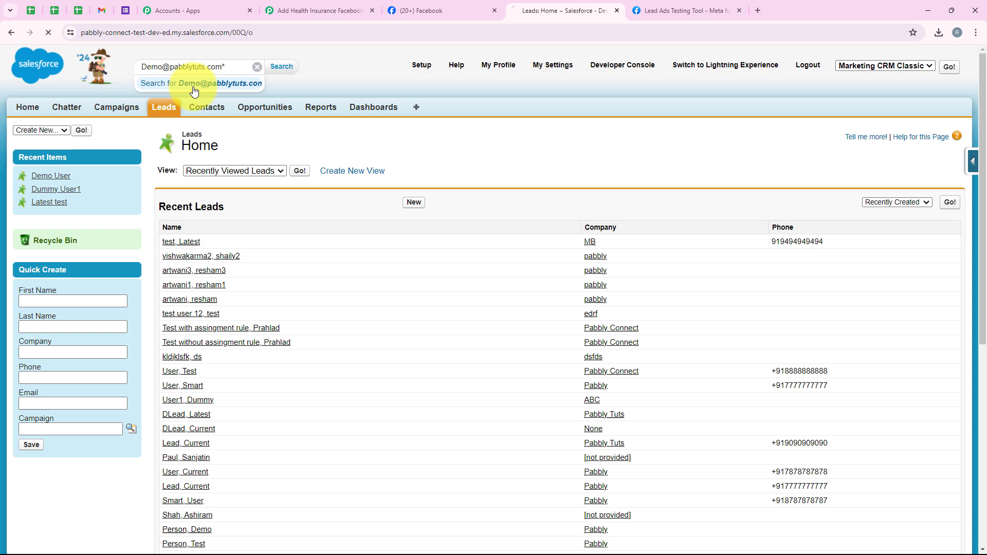
key("Return")
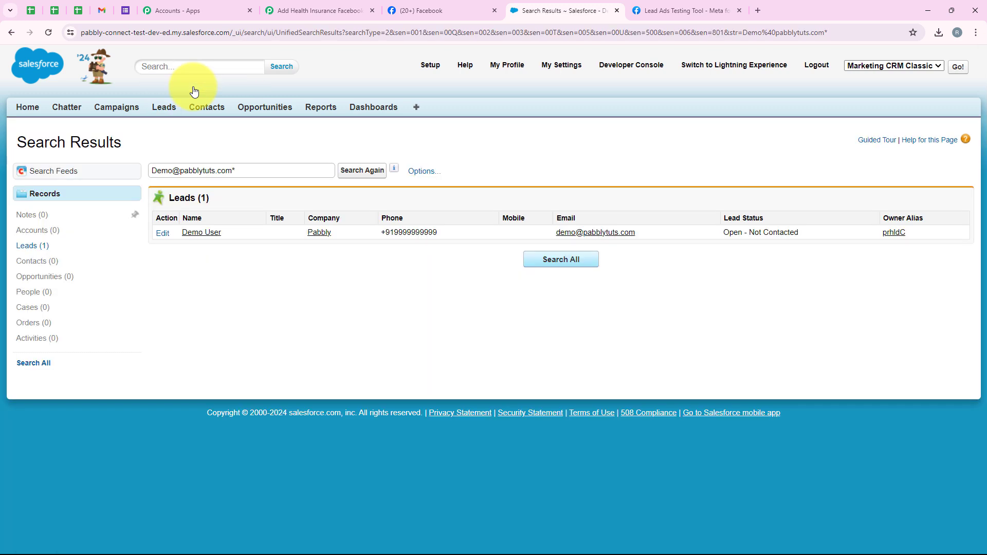
left_click(198, 232)
Step: Review the lead's company, source, rating and status, then go back to the Pabbly workflow
scroll(214, 282, "down", 2)
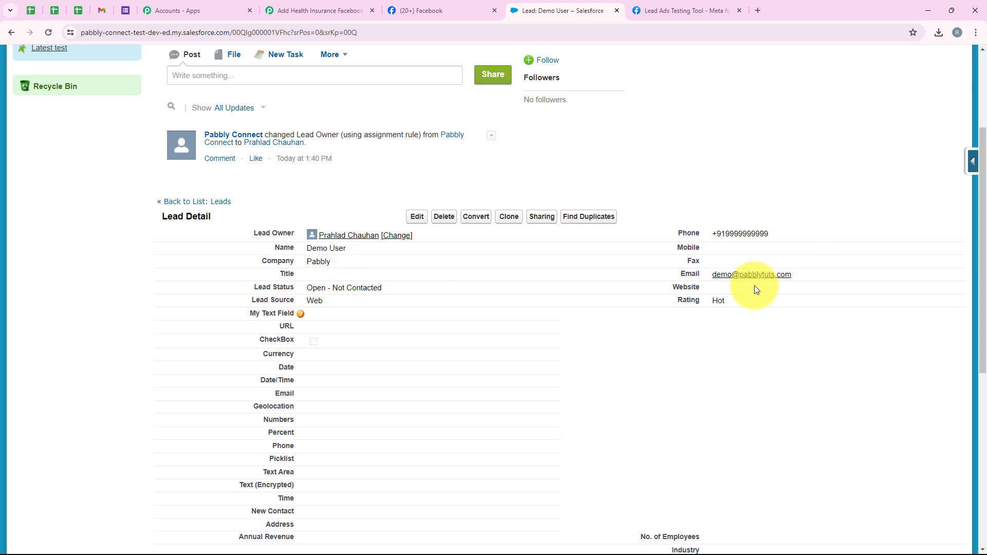
scroll(384, 335, "up", 3)
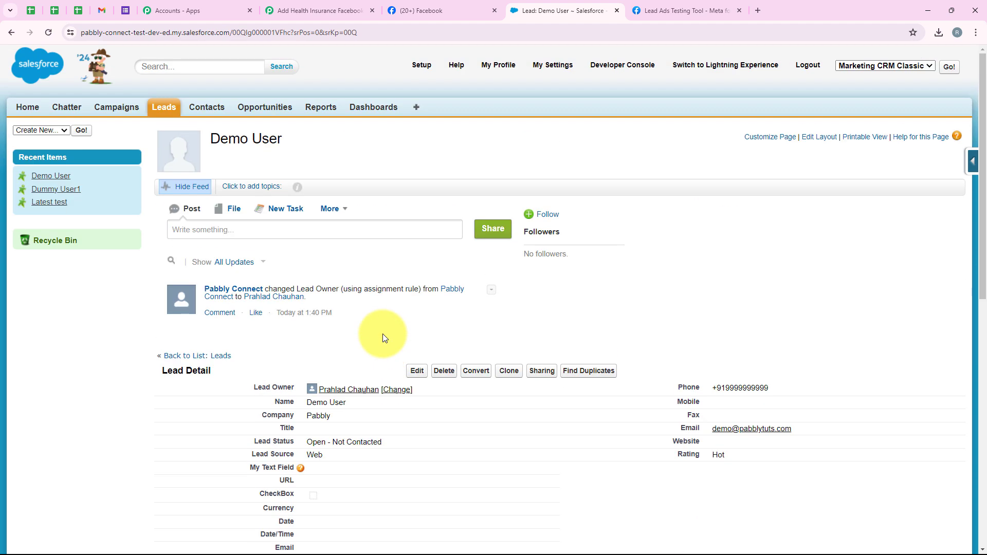
left_click(296, 10)
scroll(169, 123, "up", 10)
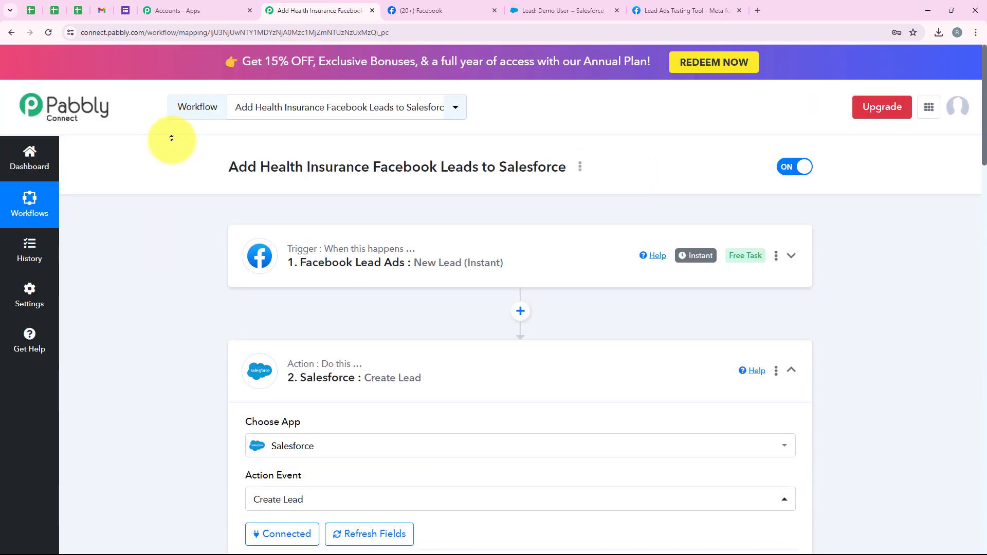
Step: Collapse the Salesforce Create Lead step and switch to the Lead Ads Testing Tool
left_click(378, 368)
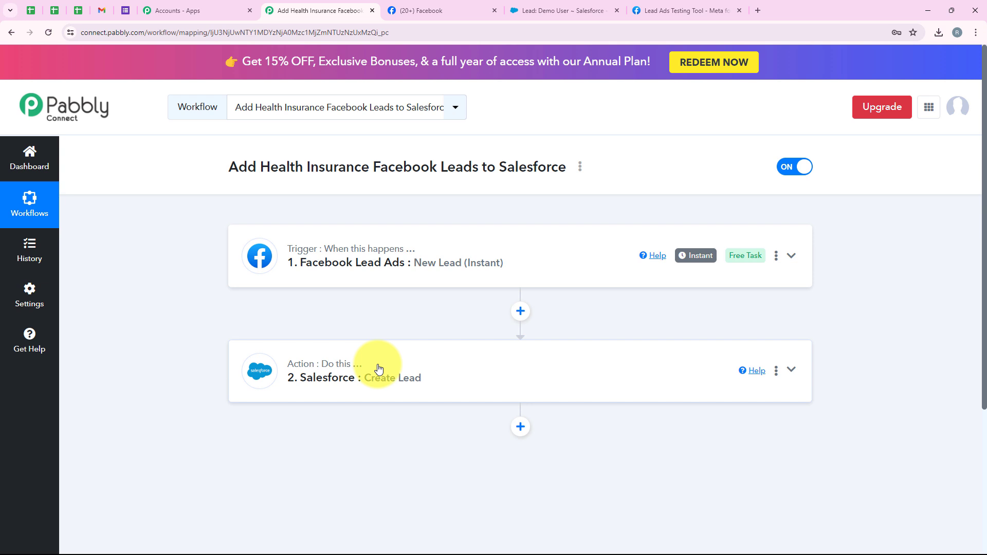
left_click(684, 10)
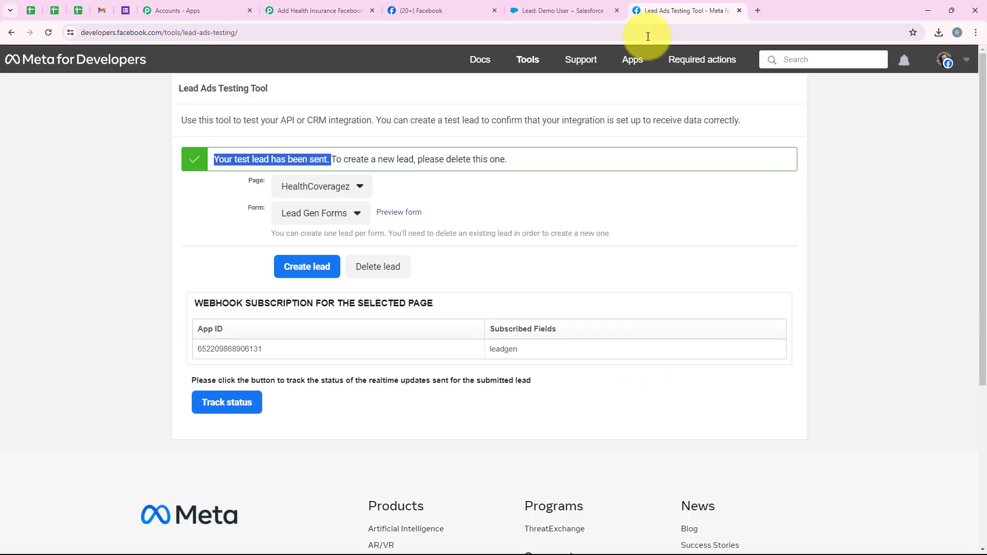
Step: Delete the earlier test lead, reload the tool, and select the HealthCoveragez page
left_click(385, 271)
left_click(48, 36)
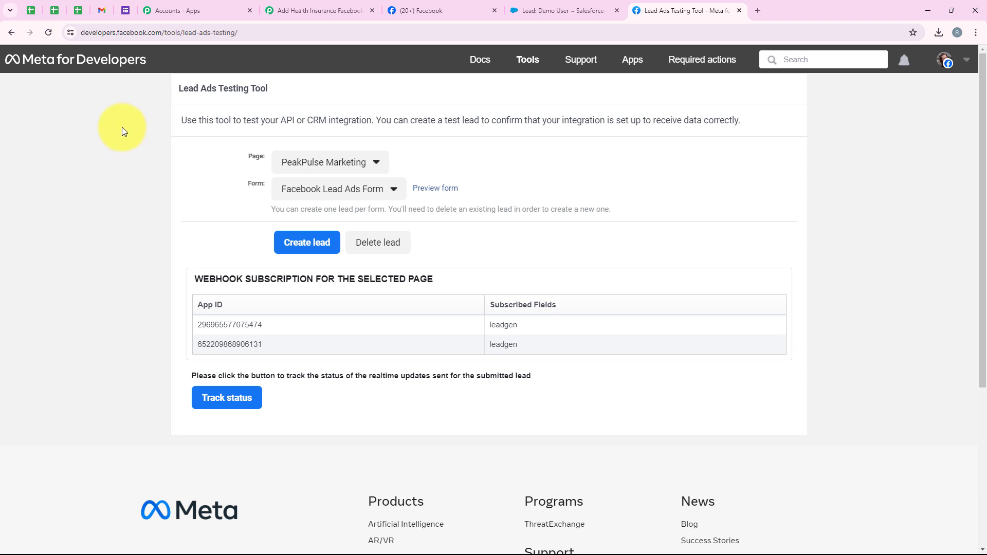
left_click(334, 162)
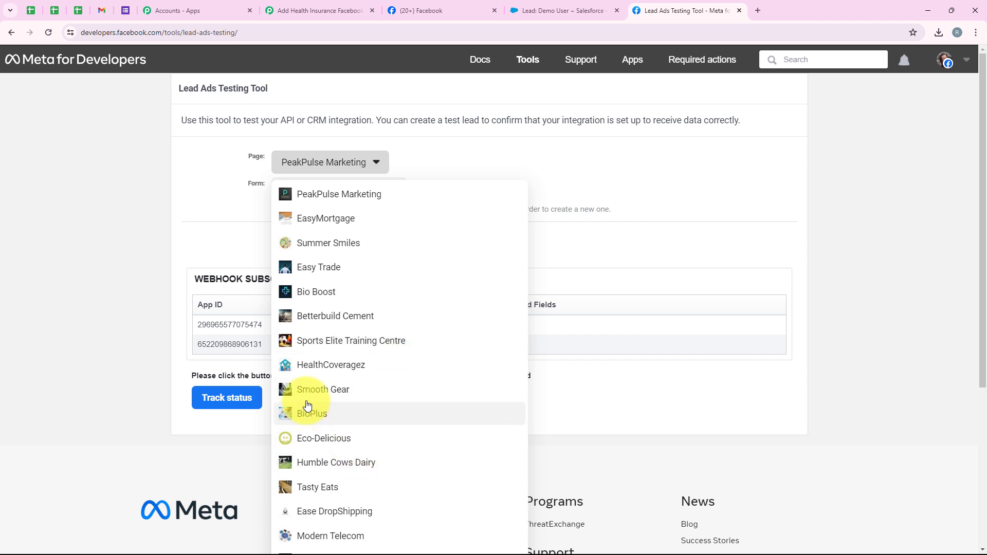
left_click(306, 364)
Step: Keep Lead Gen Forms as the form and preview it
left_click(289, 192)
mouse_move(298, 211)
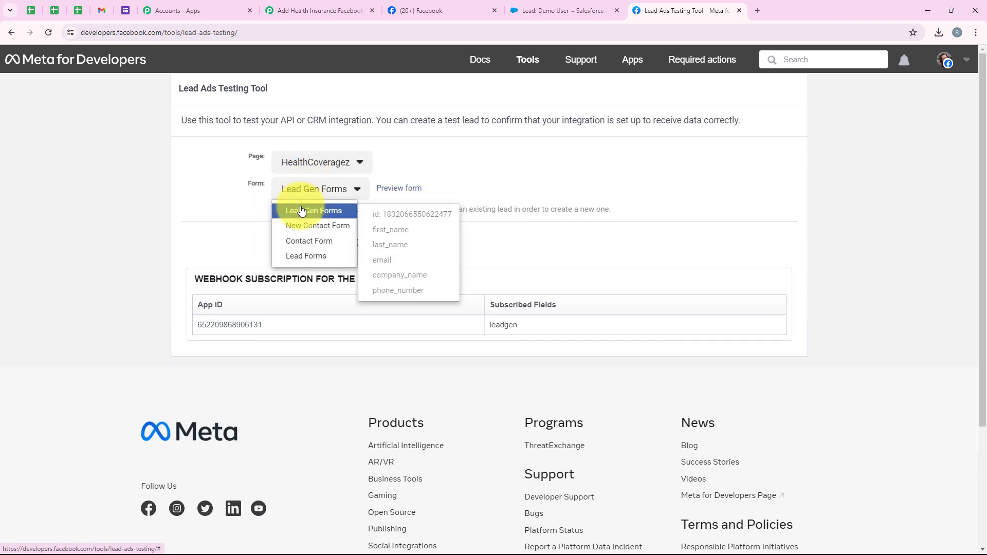
left_click(301, 211)
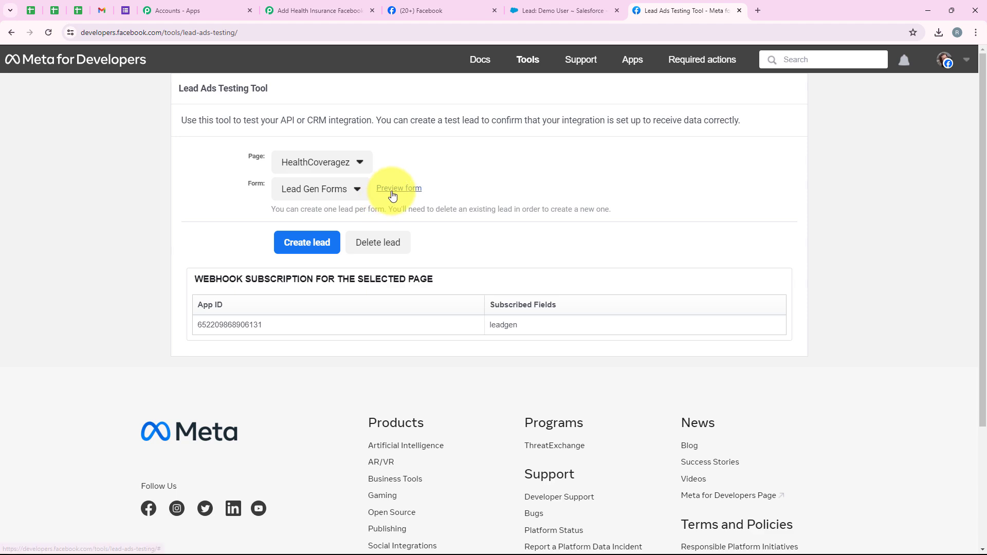
left_click(393, 190)
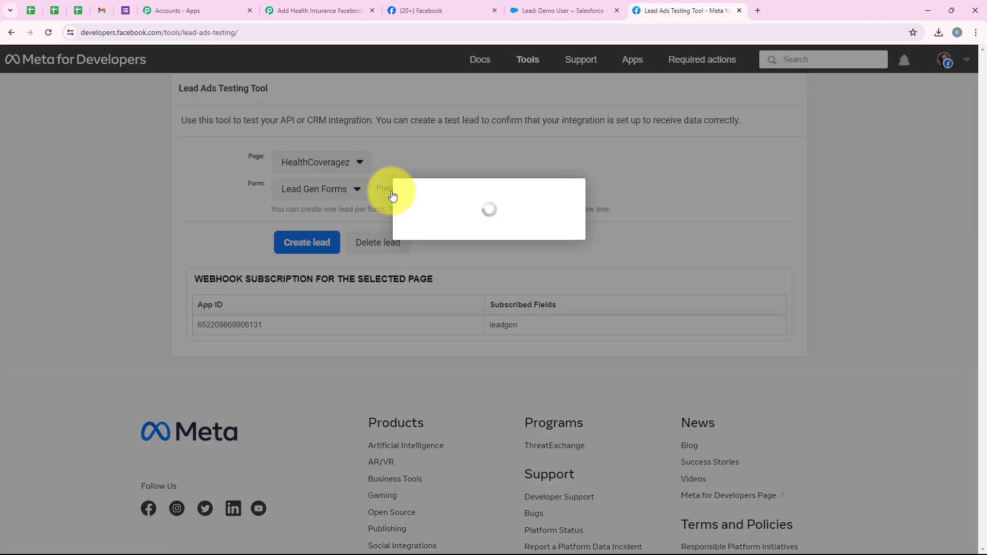
Step: Fill the test lead form with name Test User, a test email, company Pabbly Connect and a phone number
scroll(393, 195, "down", 1)
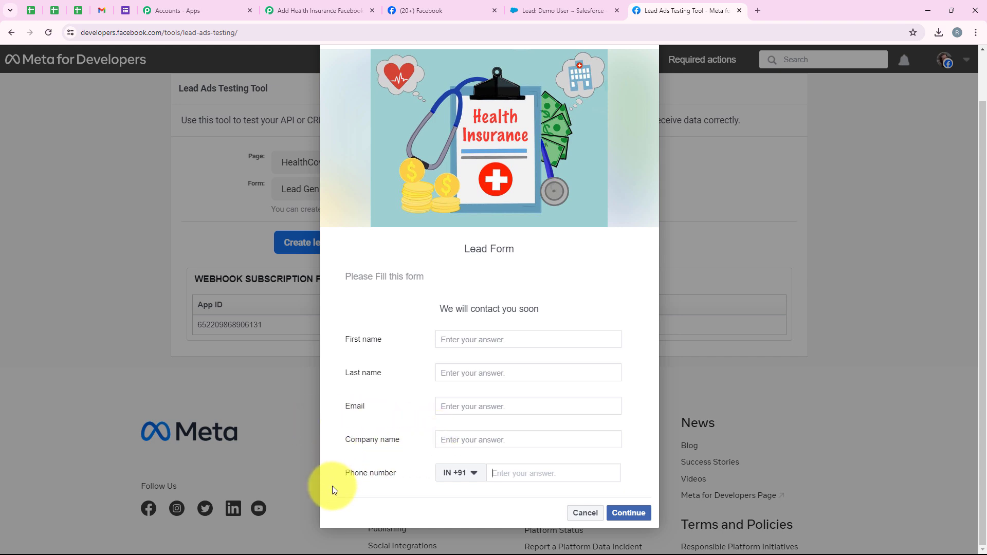
left_click(469, 341)
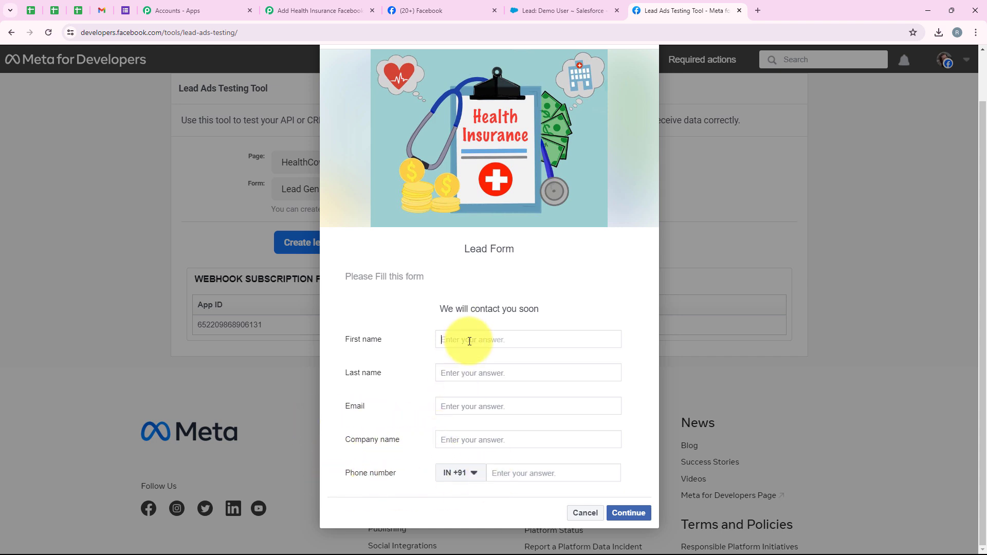
type("Test")
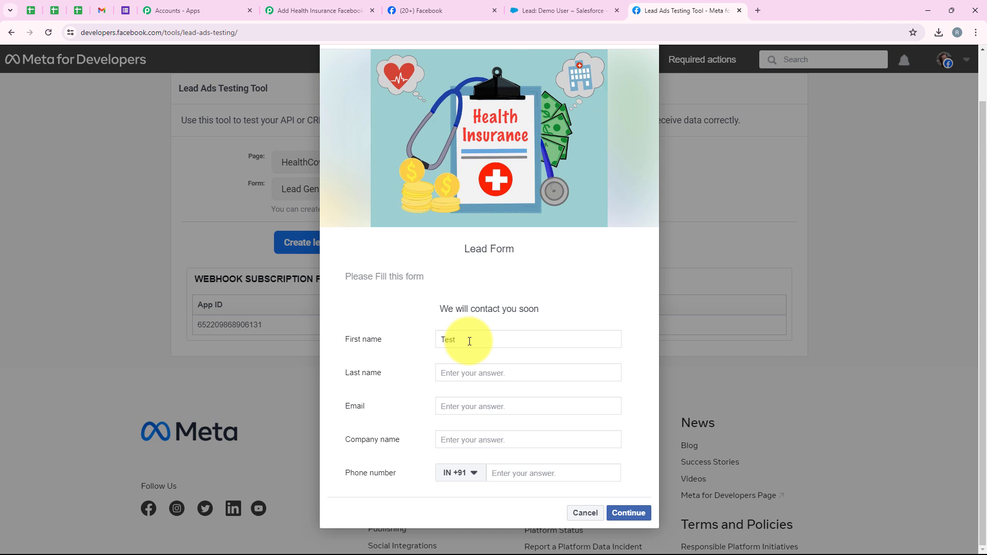
left_click(485, 381)
type("User")
left_click(494, 402)
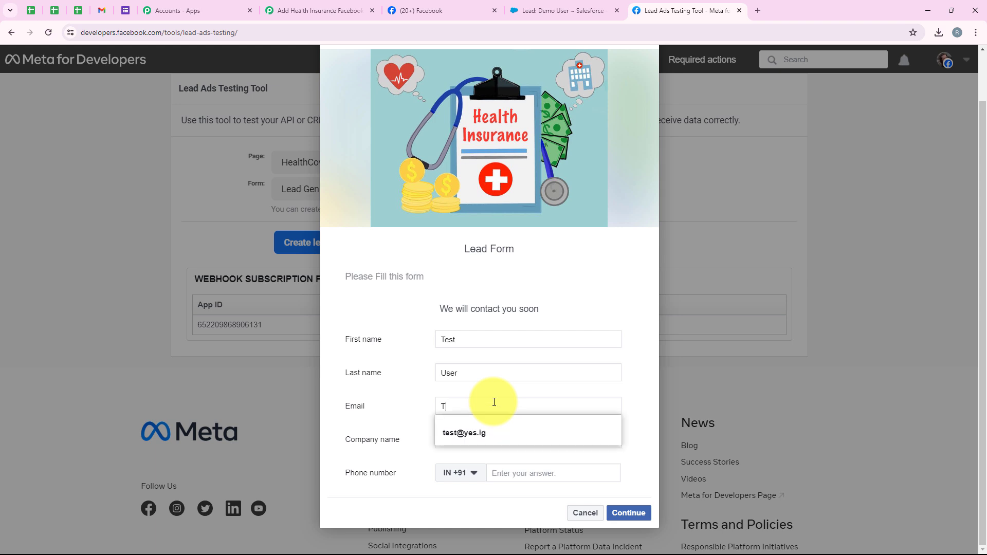
left_click(488, 436)
type("Pabb")
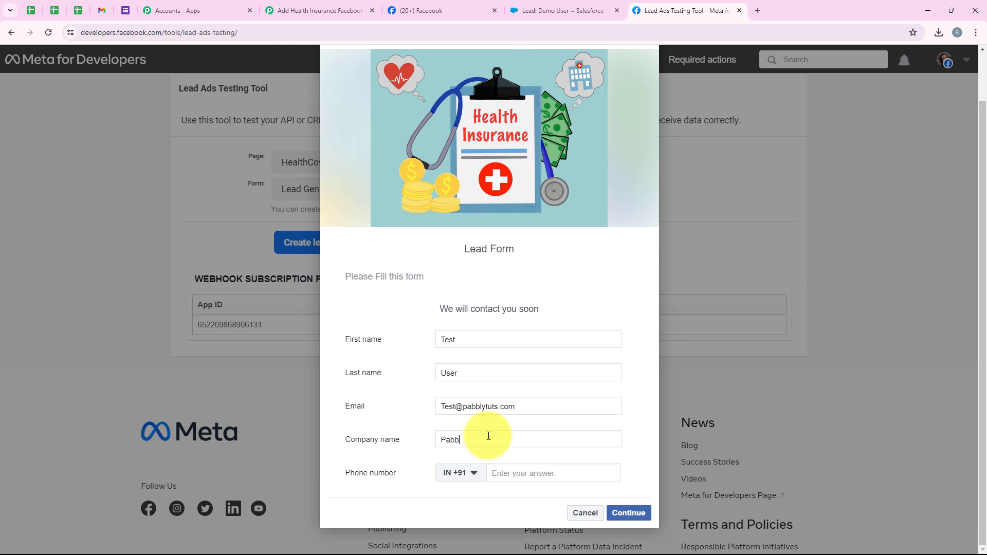
type("ly Connect")
left_click(500, 472)
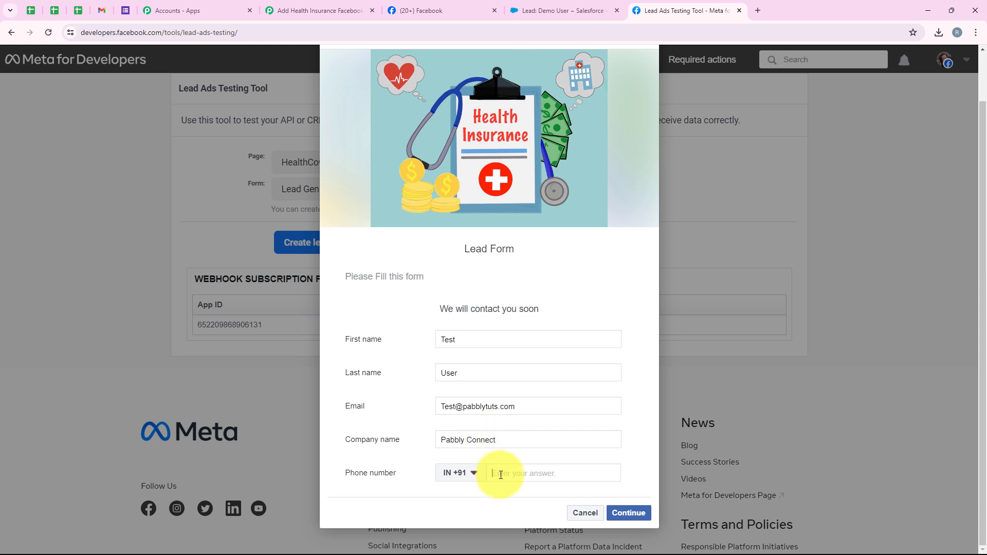
type("88888888888")
Step: Submit the test lead, dismiss the thank-you message and check the lead-sent confirmation
left_click(628, 513)
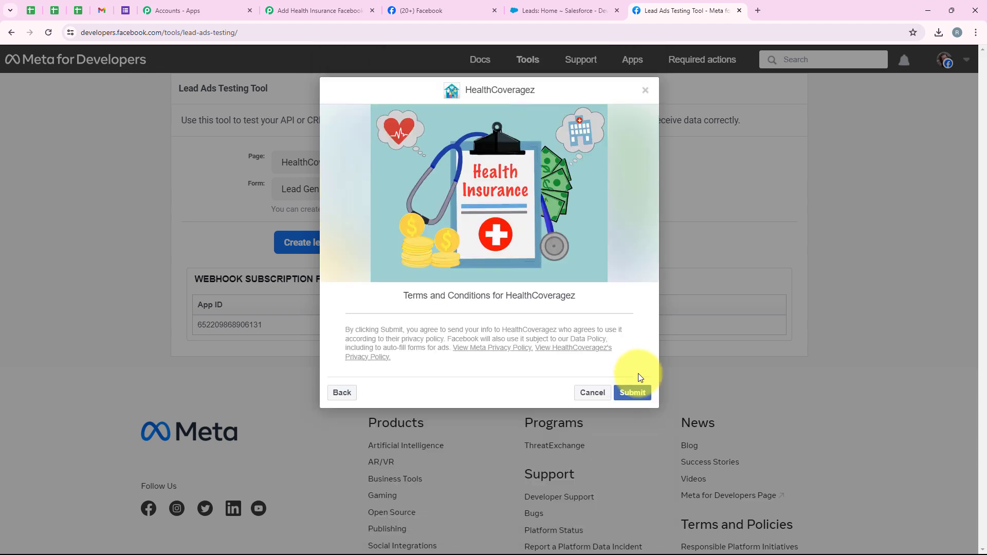
left_click(635, 388)
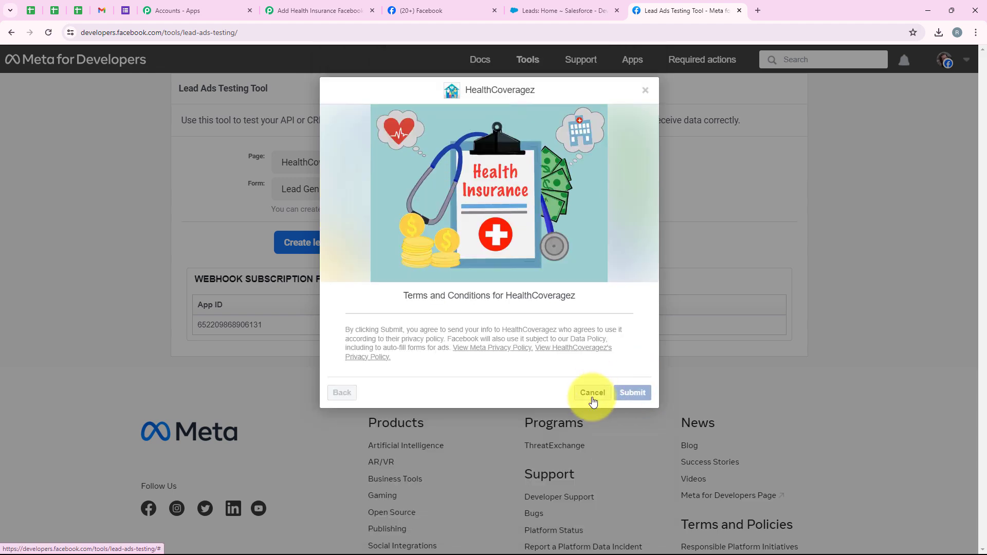
left_click(591, 402)
left_click_drag(212, 159, 317, 152)
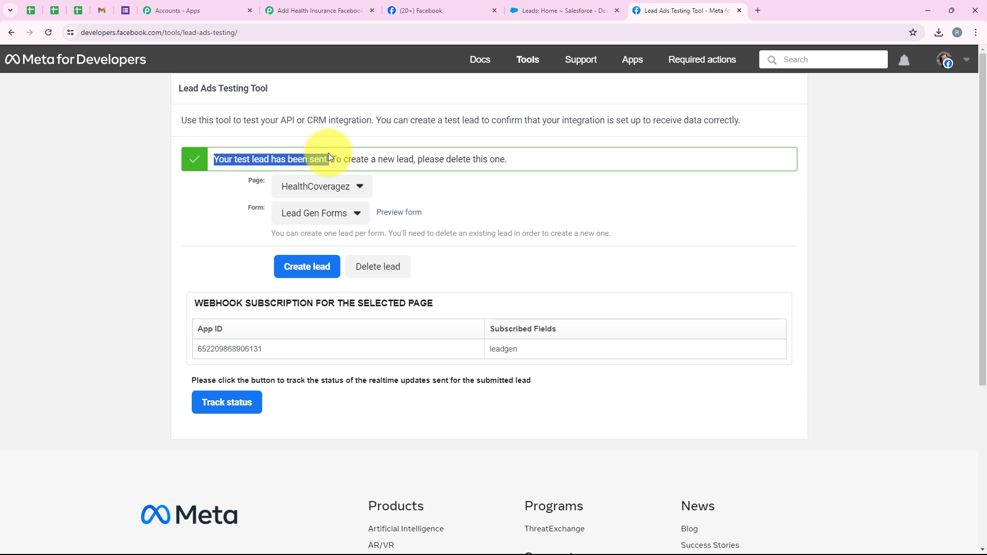
left_click(524, 5)
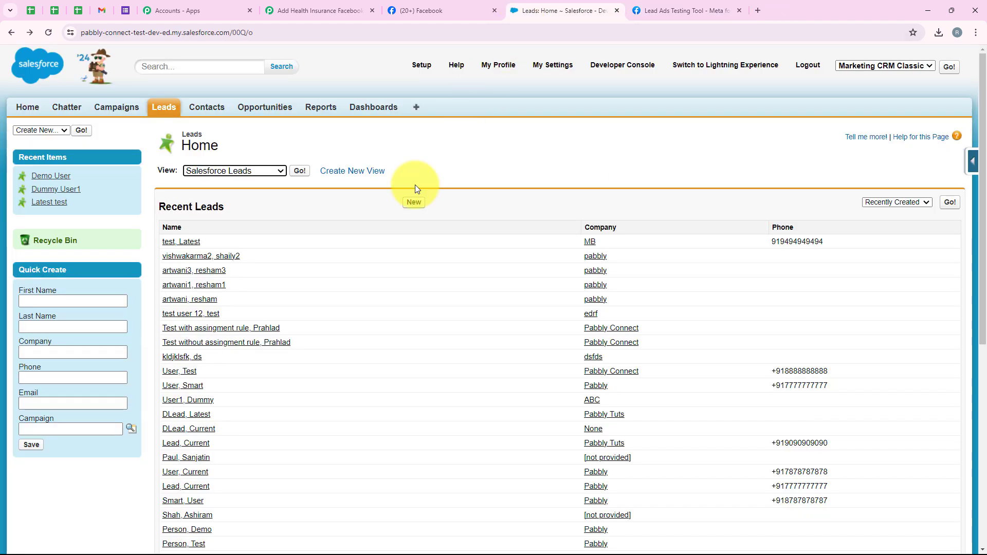
Step: Search Salesforce for the test lead's email and open the Test User lead record
left_click(159, 62)
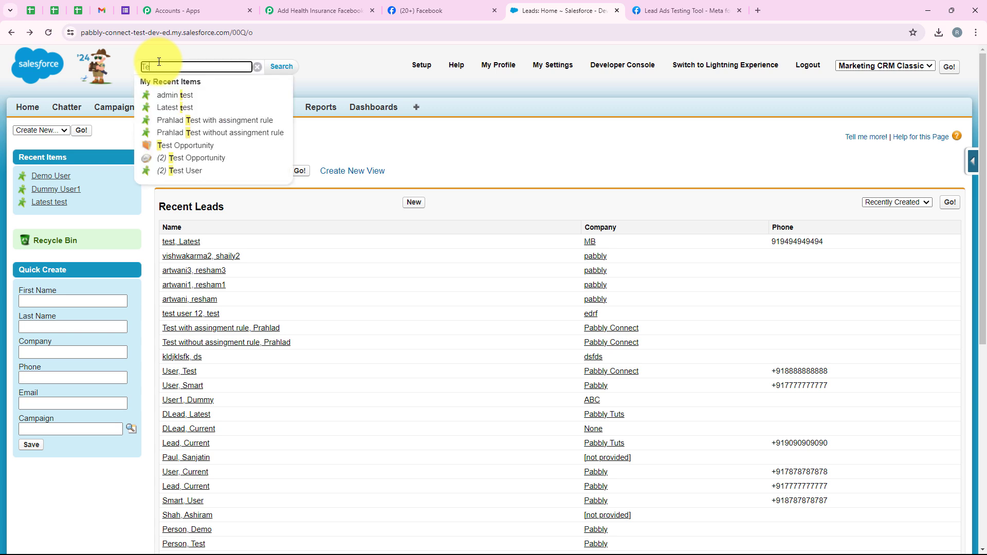
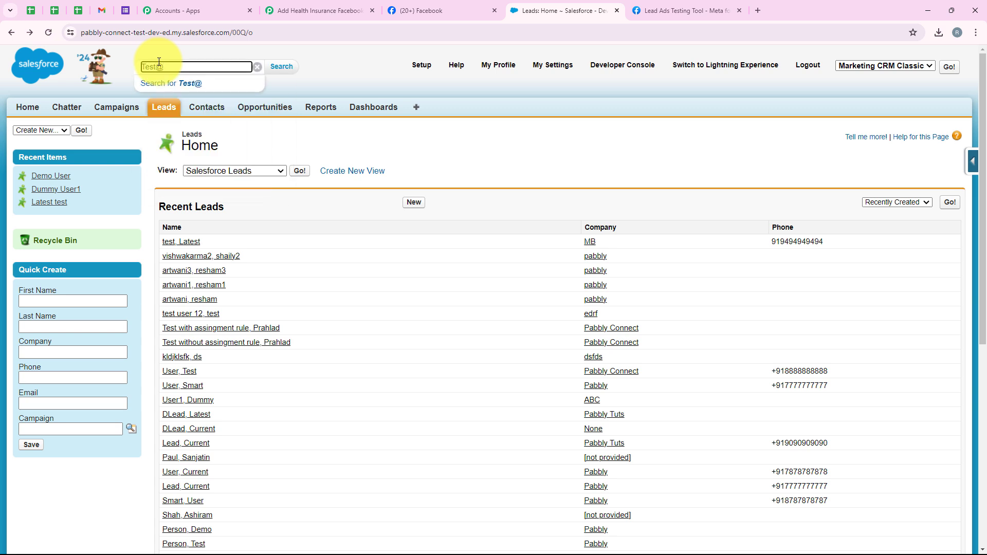
key("Return")
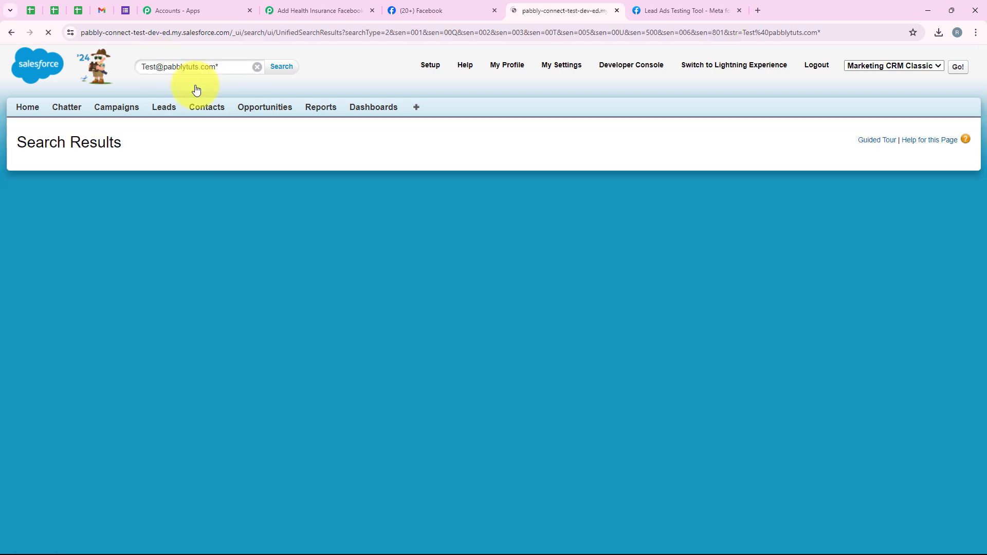
left_click(204, 235)
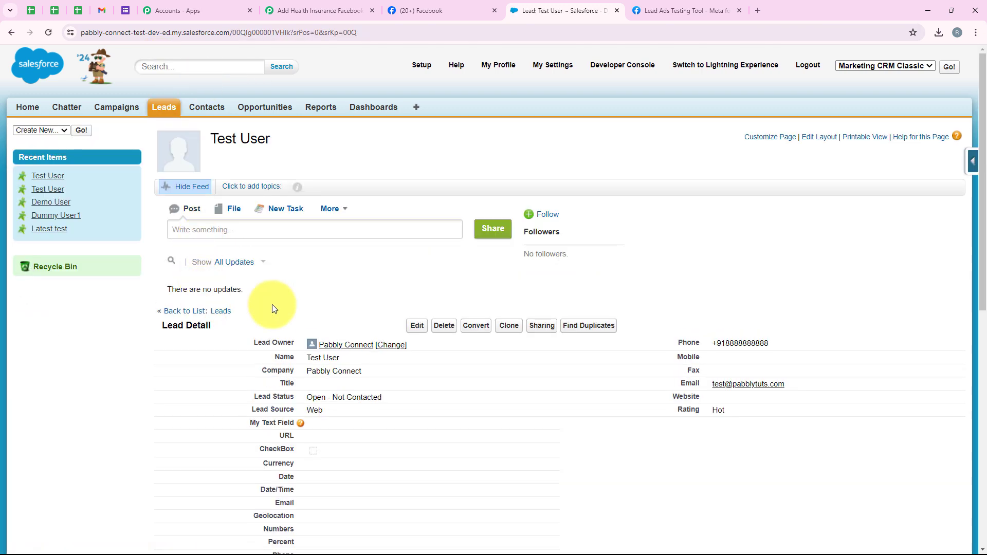
Step: Verify the record shows Test User from Pabbly Connect, then return to the Pabbly Connect workflow
scroll(273, 304, "down", 2)
triple_click(311, 255)
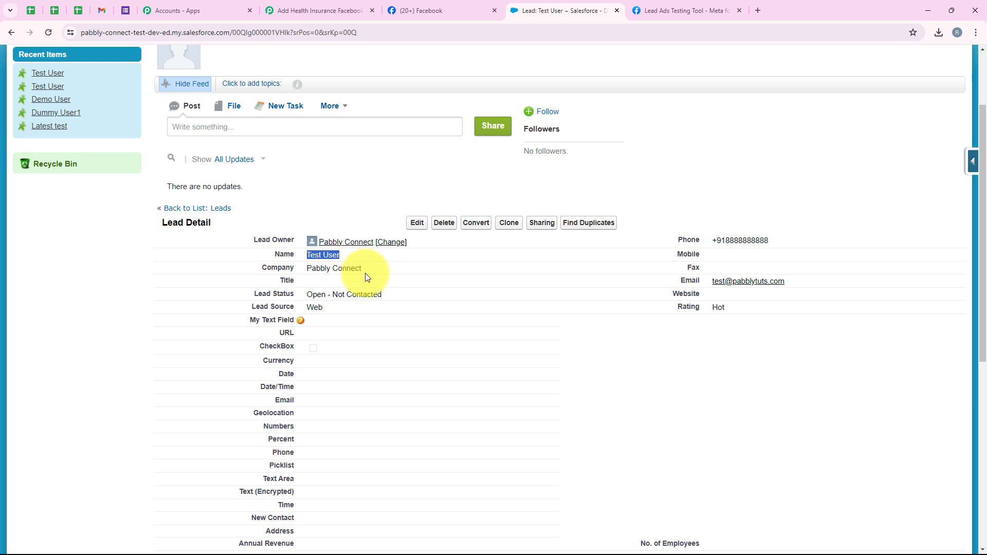
left_click_drag(375, 267, 305, 272)
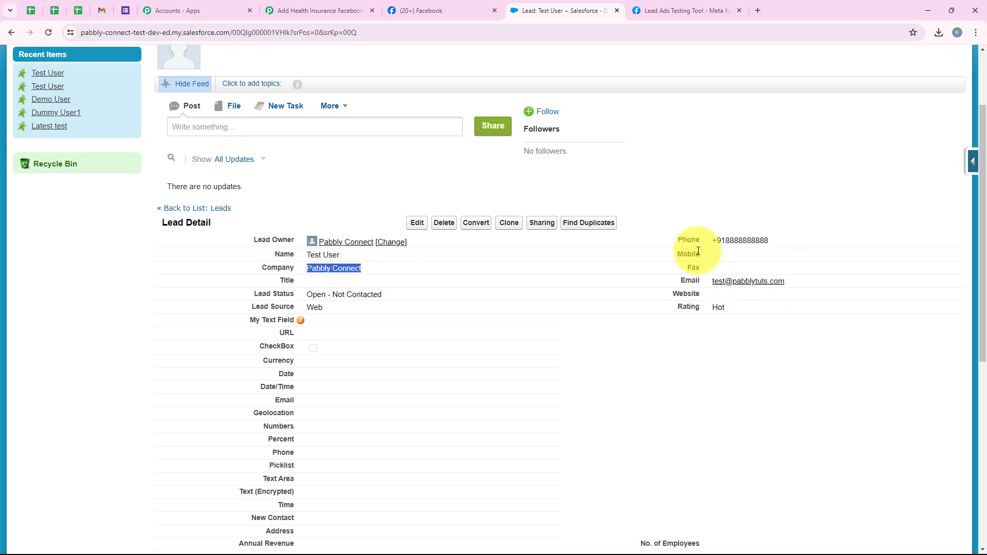
left_click(736, 308)
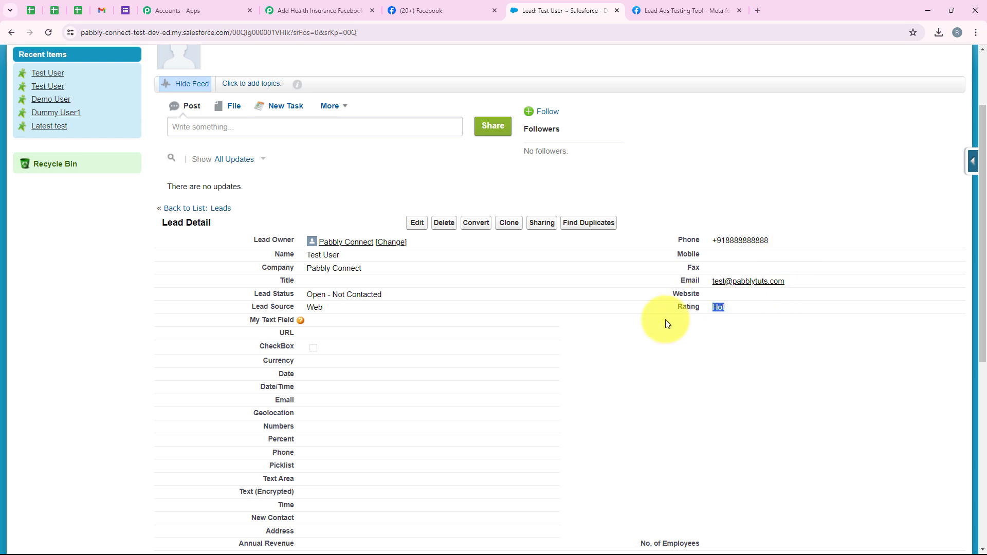
scroll(323, 322, "up", 3)
left_click(279, 15)
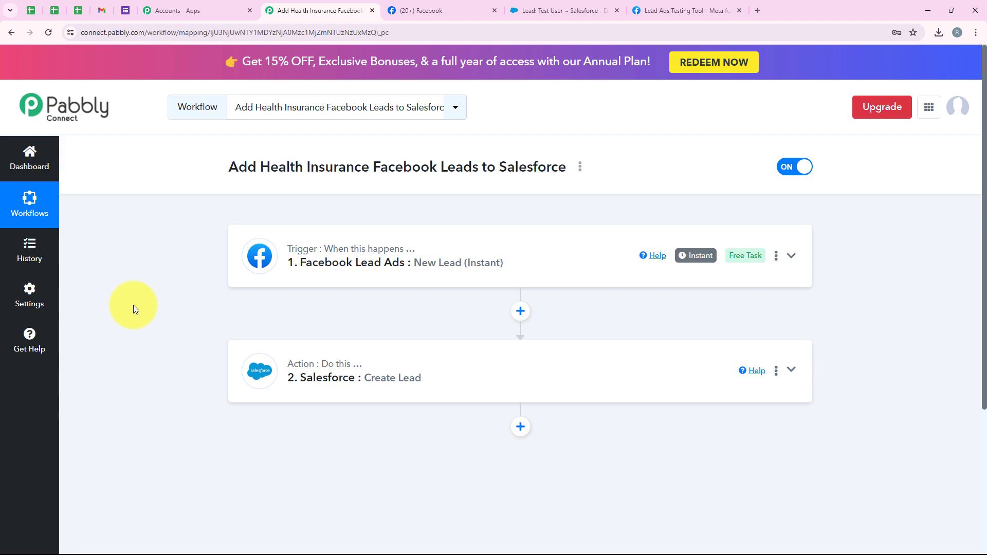
left_click(535, 5)
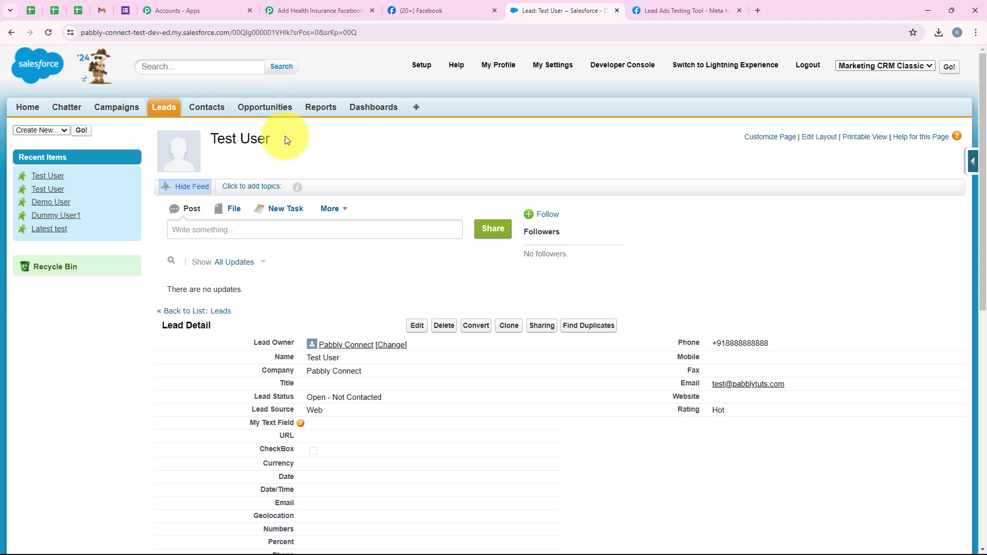
scroll(260, 258, "down", 2)
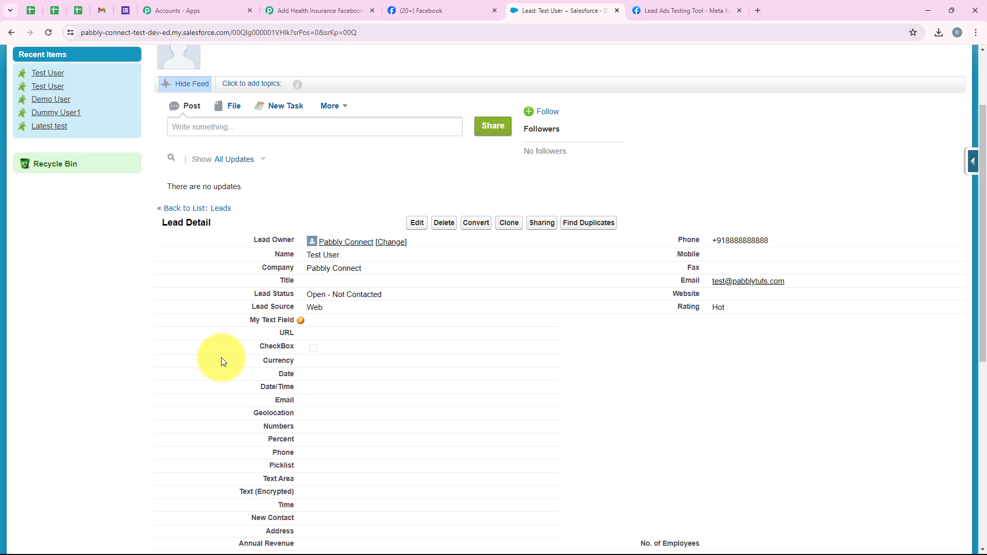
left_click(330, 7)
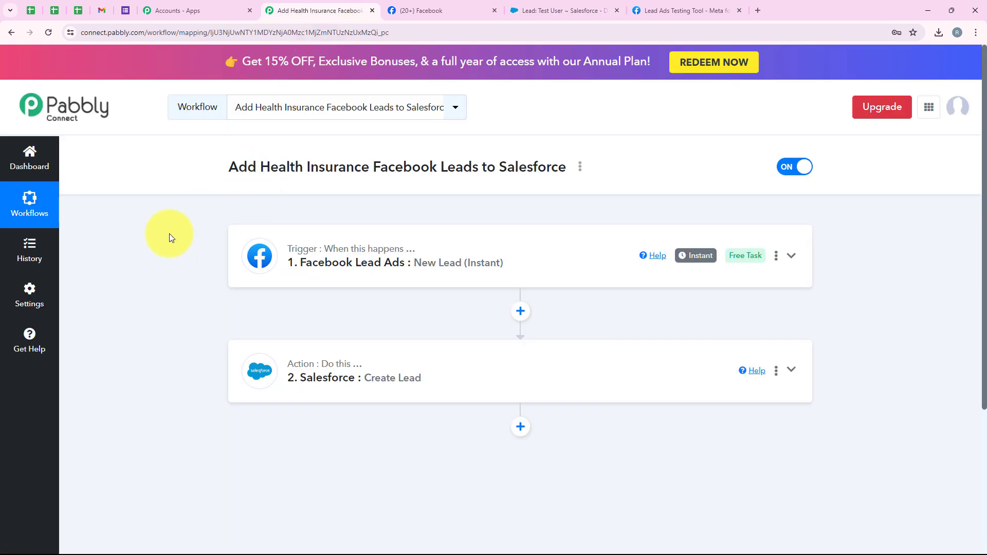